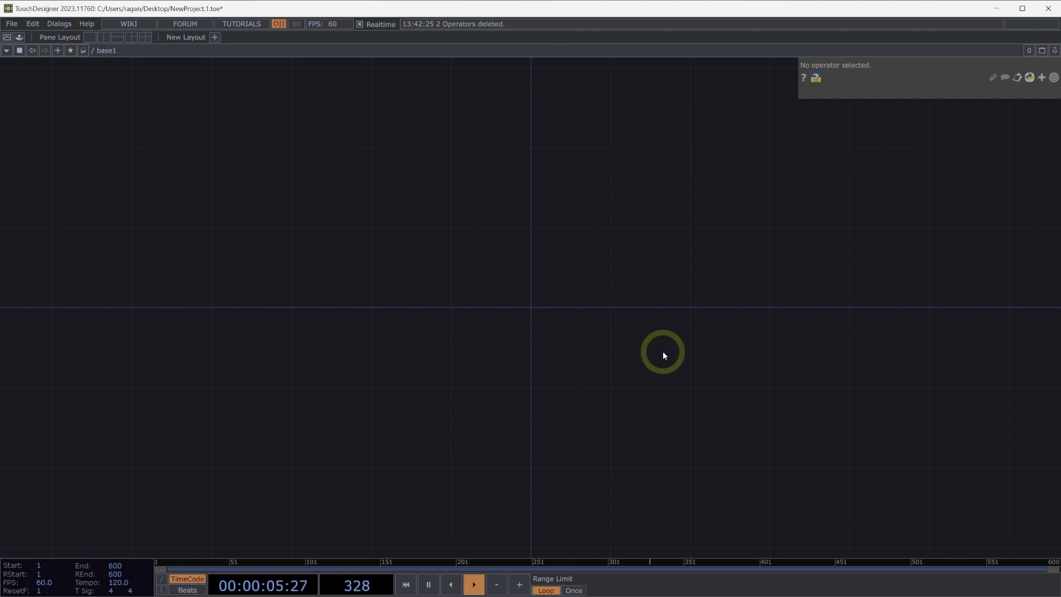
Step: Add a Box SOP to the empty network and position it to the left of the network's centre
double_click(664, 355)
left_click(569, 210)
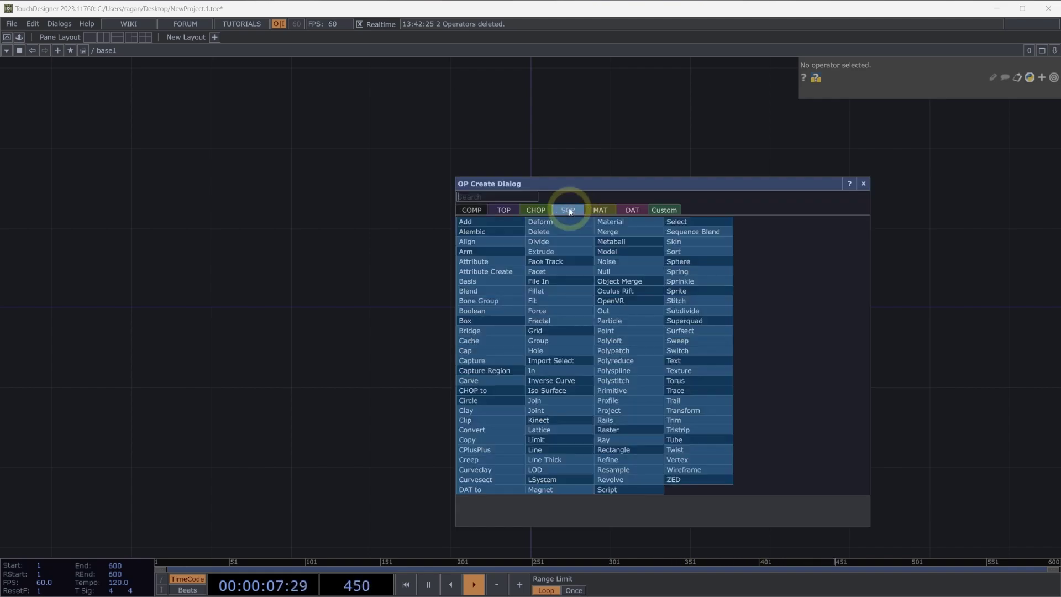
type("b")
left_click(473, 321)
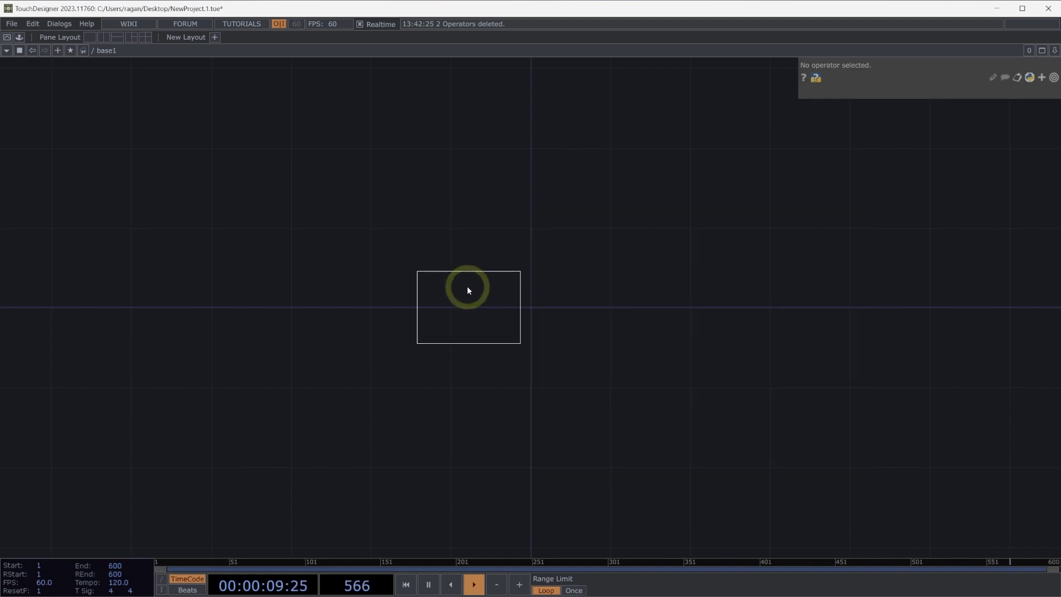
left_click(466, 287)
left_click_drag(500, 271, 465, 270)
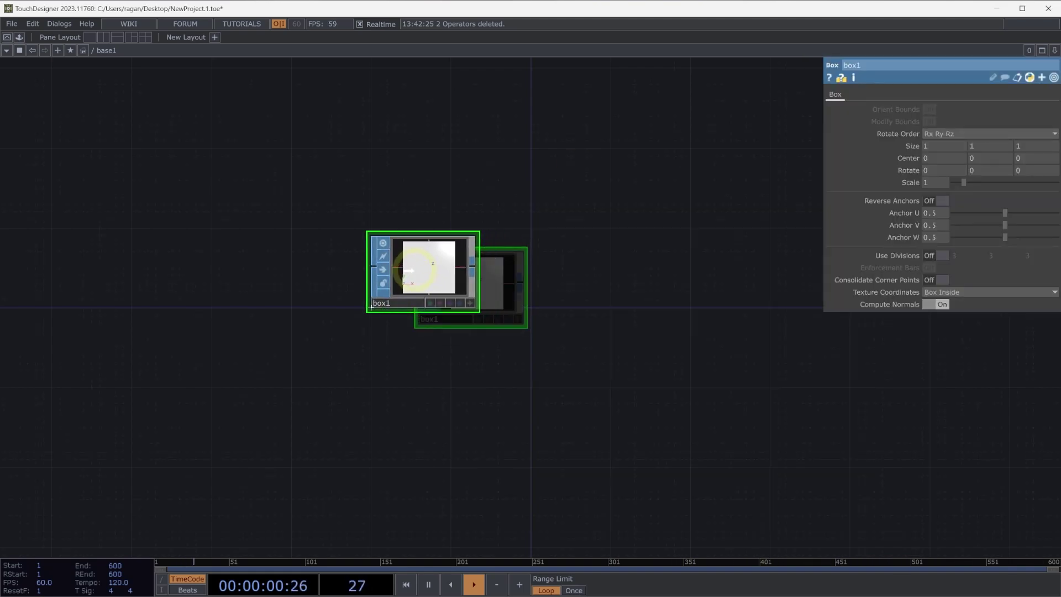
Step: Connect a new Geometry COMP to the output of box1 and place it to the right of the box
right_click(473, 268)
type("ge")
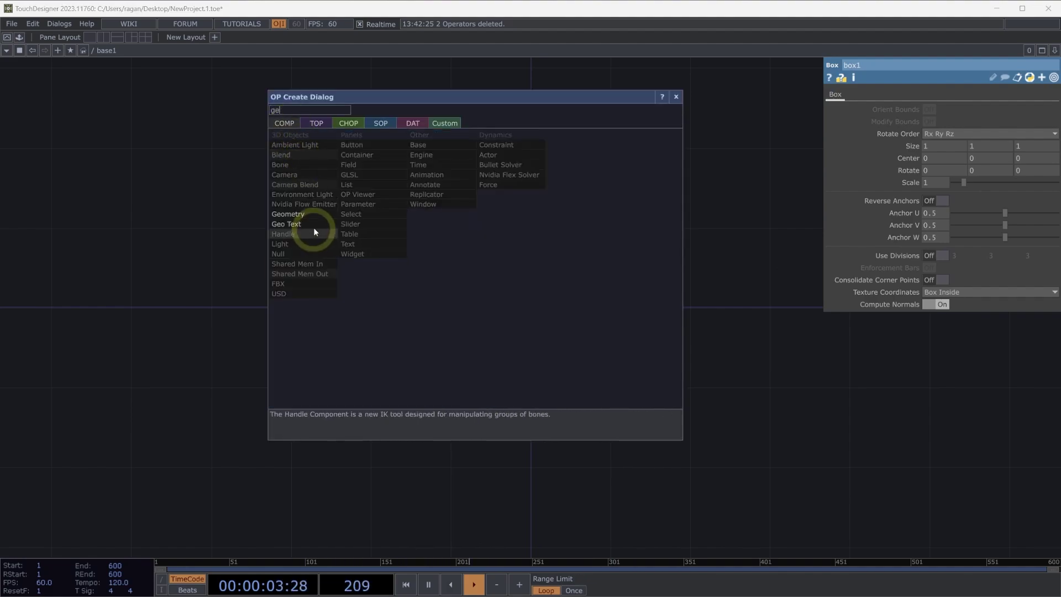
left_click(293, 214)
left_click(619, 232)
left_click_drag(632, 269, 608, 294)
left_click_drag(594, 376, 574, 434)
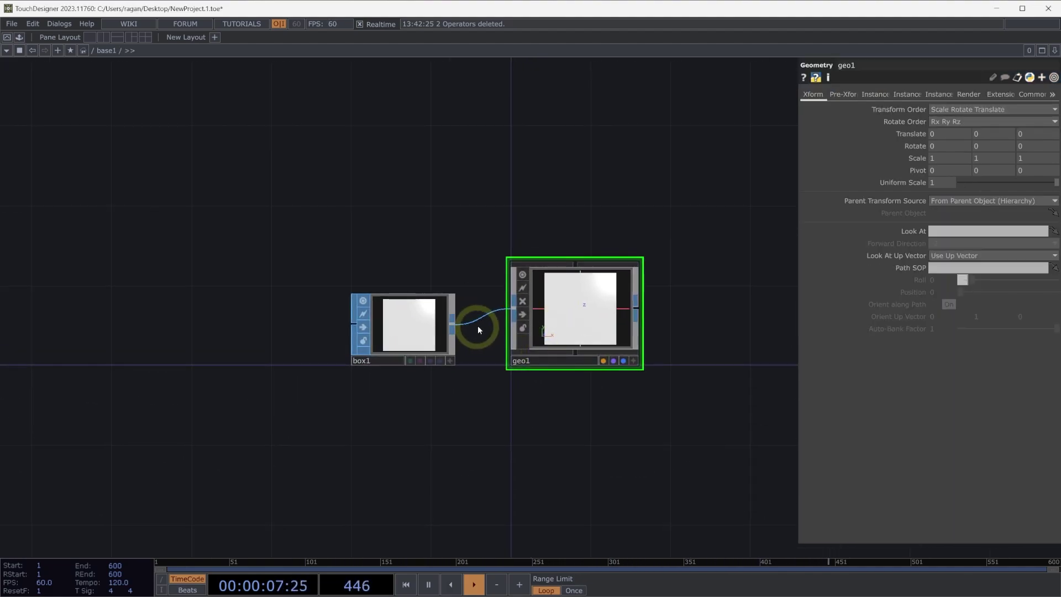
scroll(496, 303, "up", 2)
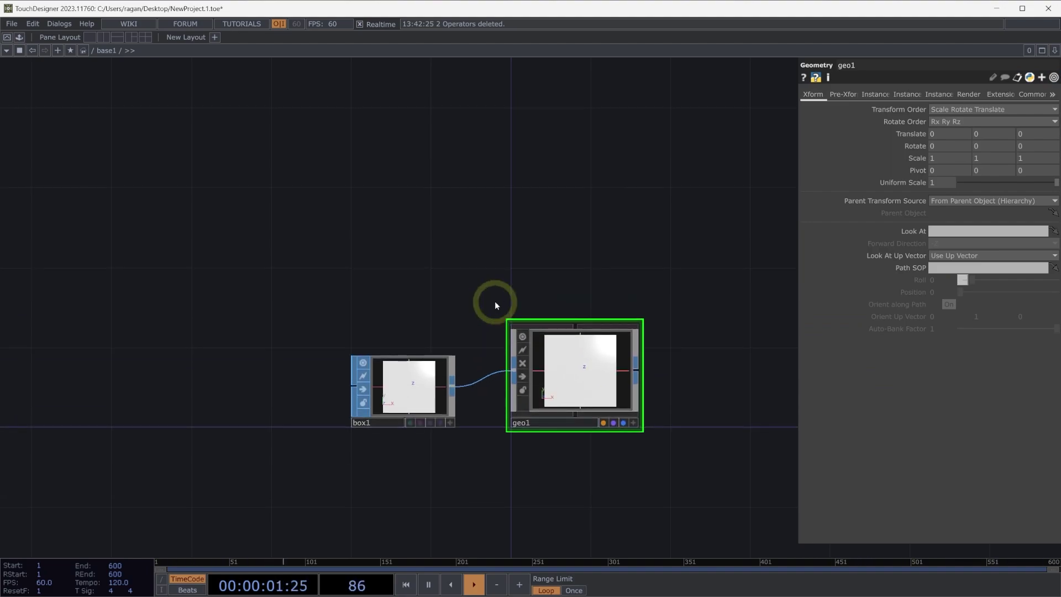
Step: Widen geo1's parameter display and turn on Instancing for geo1
left_click(552, 367)
left_click(573, 372)
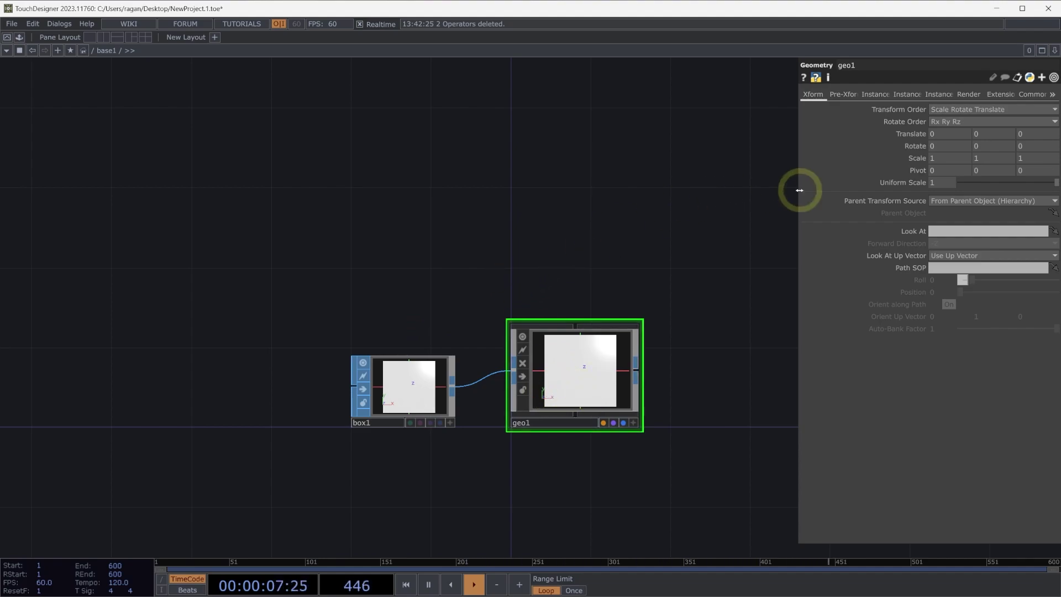
left_click_drag(799, 190, 721, 189)
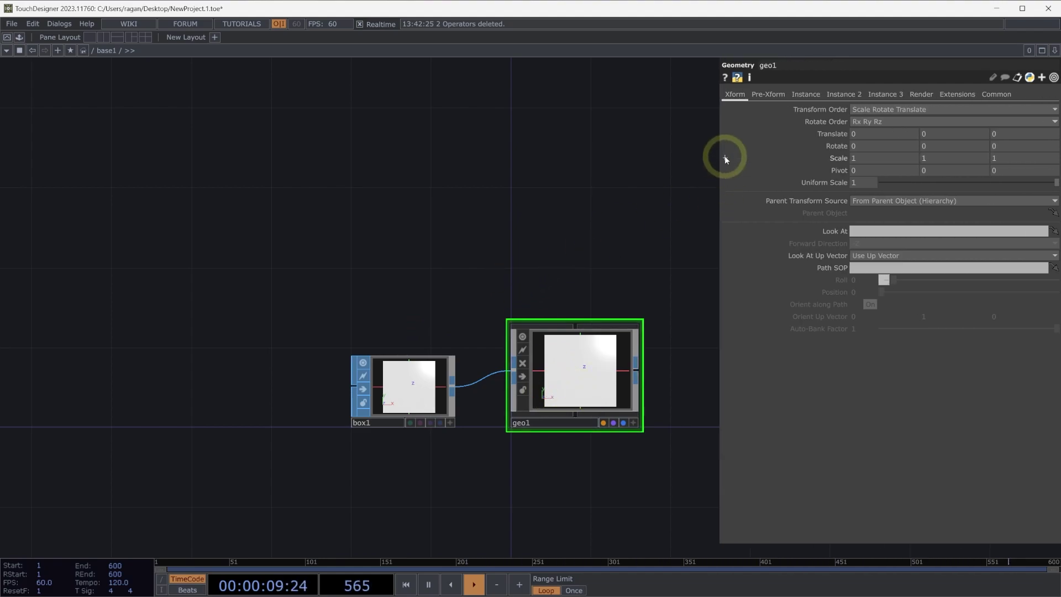
left_click(799, 92)
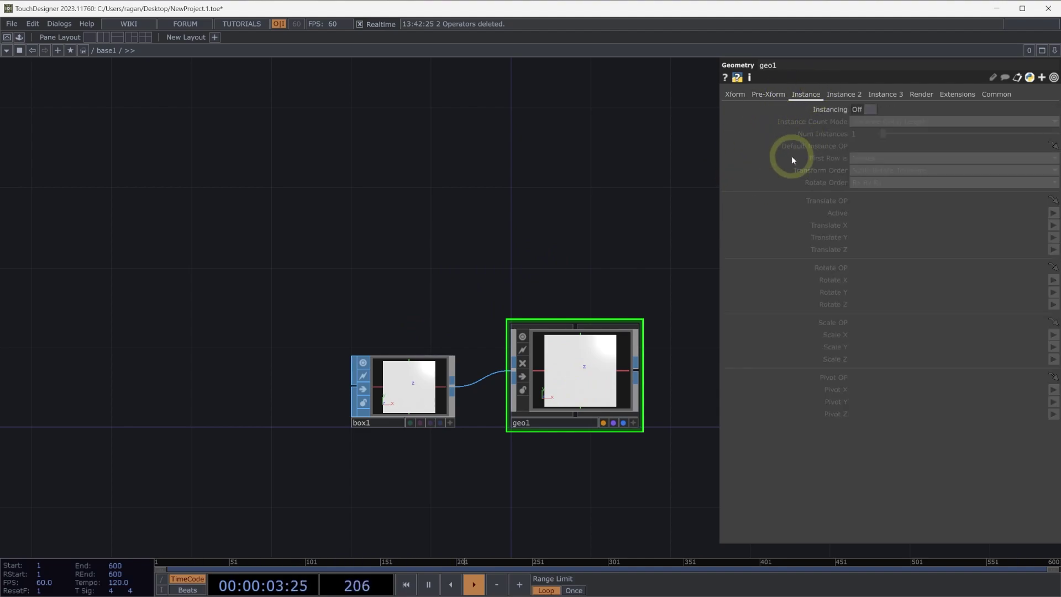
left_click(864, 110)
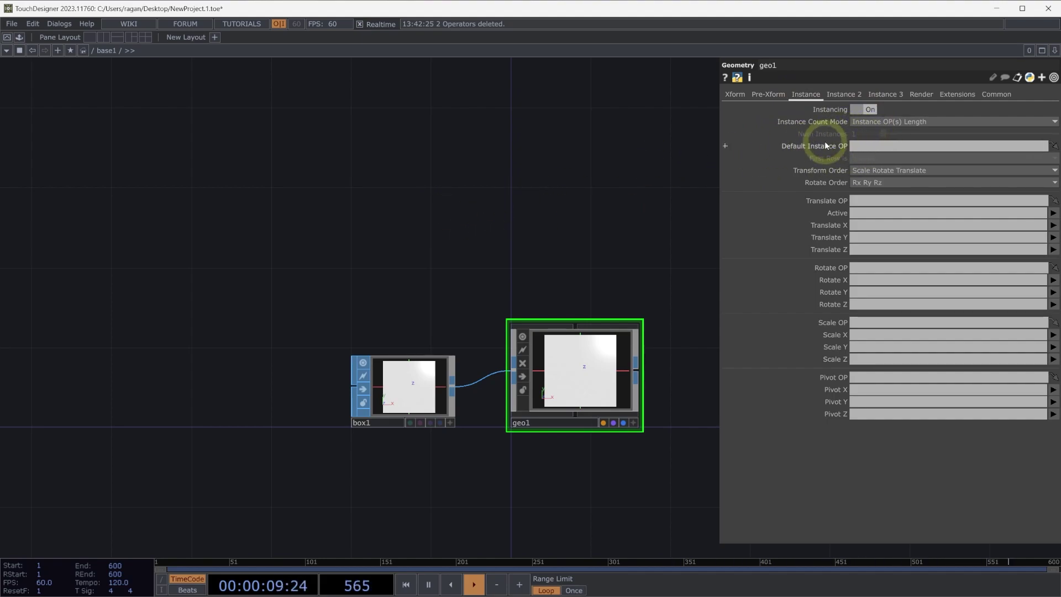
Step: Add a Constant CHOP in the empty area above and to the left of box1
double_click(449, 220)
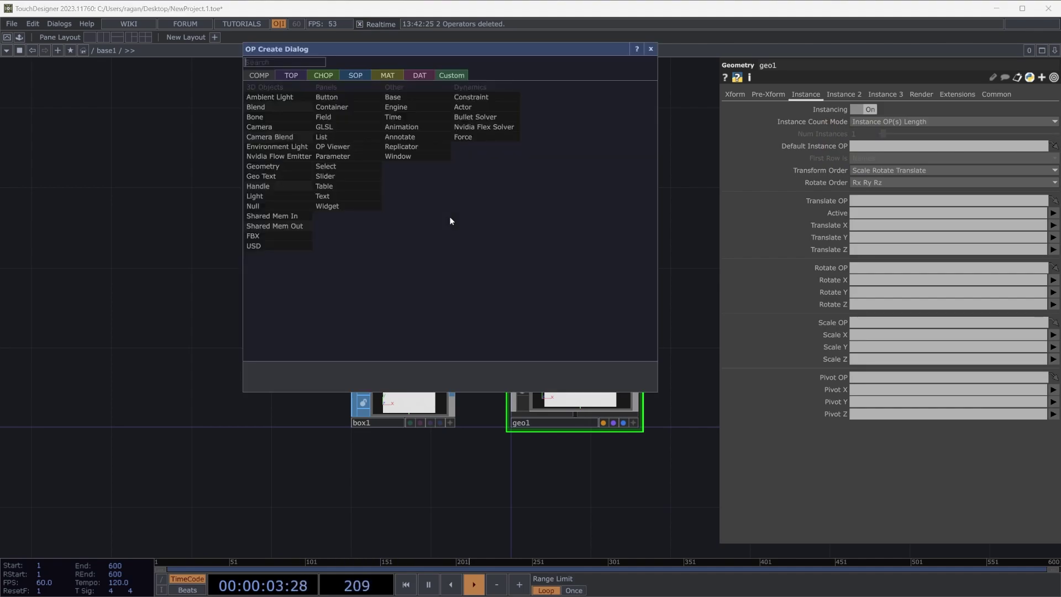
left_click(319, 76)
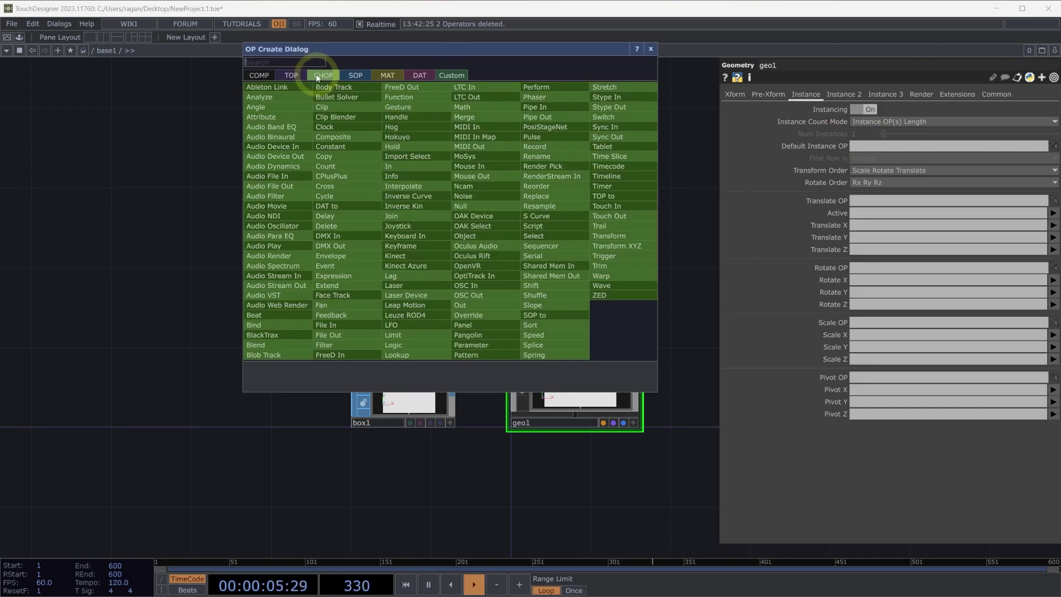
left_click(360, 143)
left_click(166, 148)
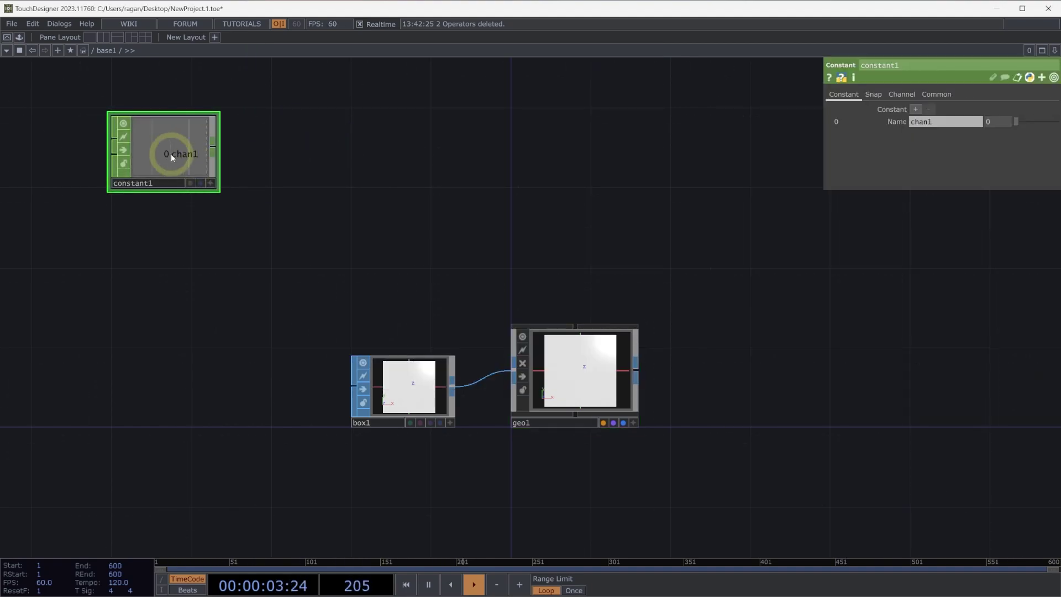
Step: Append a Null CHOP to constant1 above geo1 and assign null1 as geo1's Default Instance OP
key("alt+n")
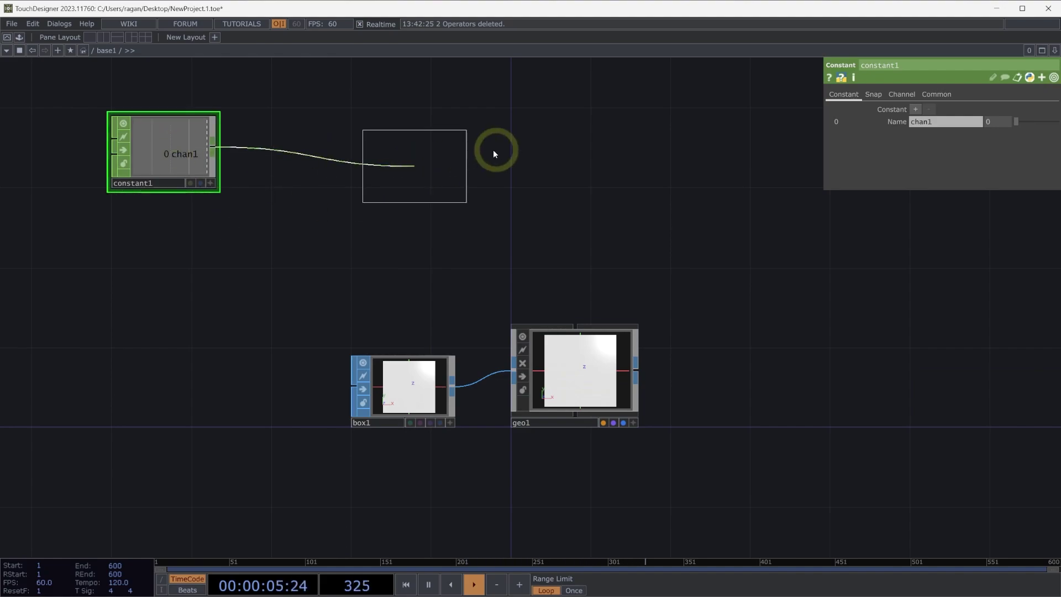
left_click(534, 142)
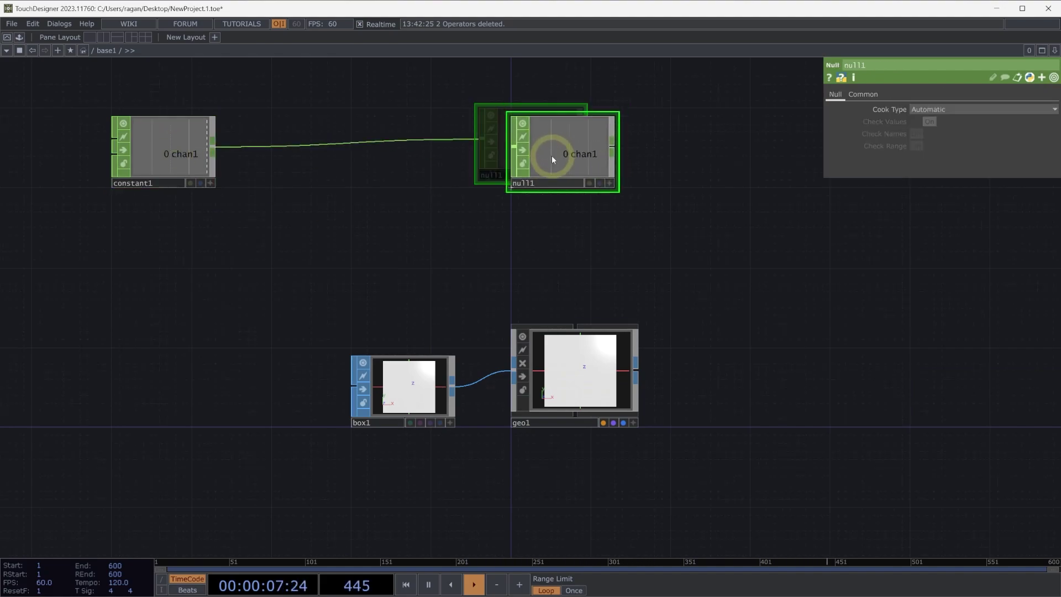
left_click_drag(556, 160, 959, 146)
left_click(621, 380)
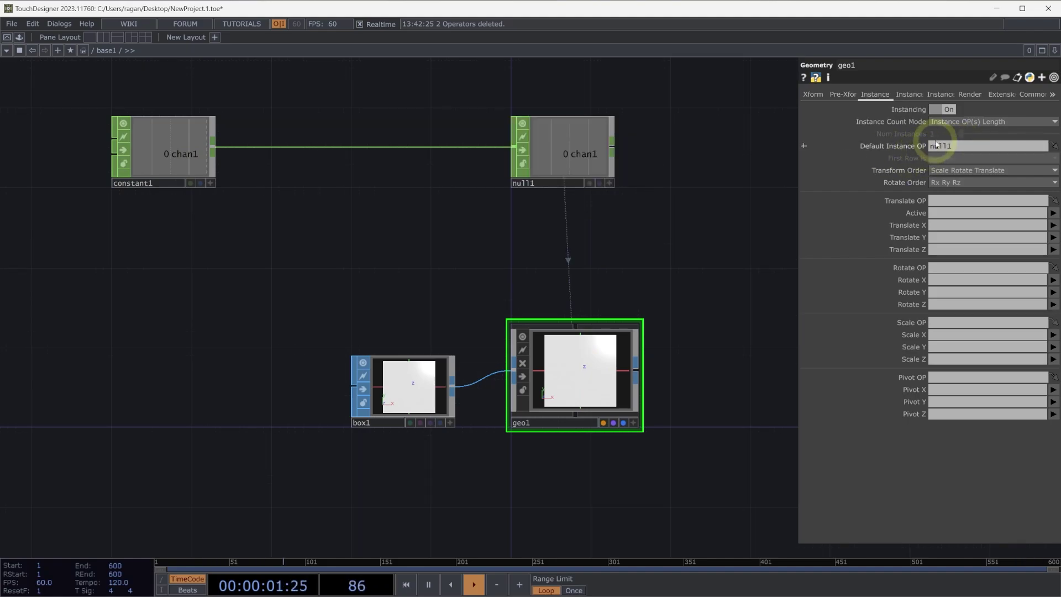
Step: Name constant1's first channel tx and add a second channel named ty
left_click(183, 149)
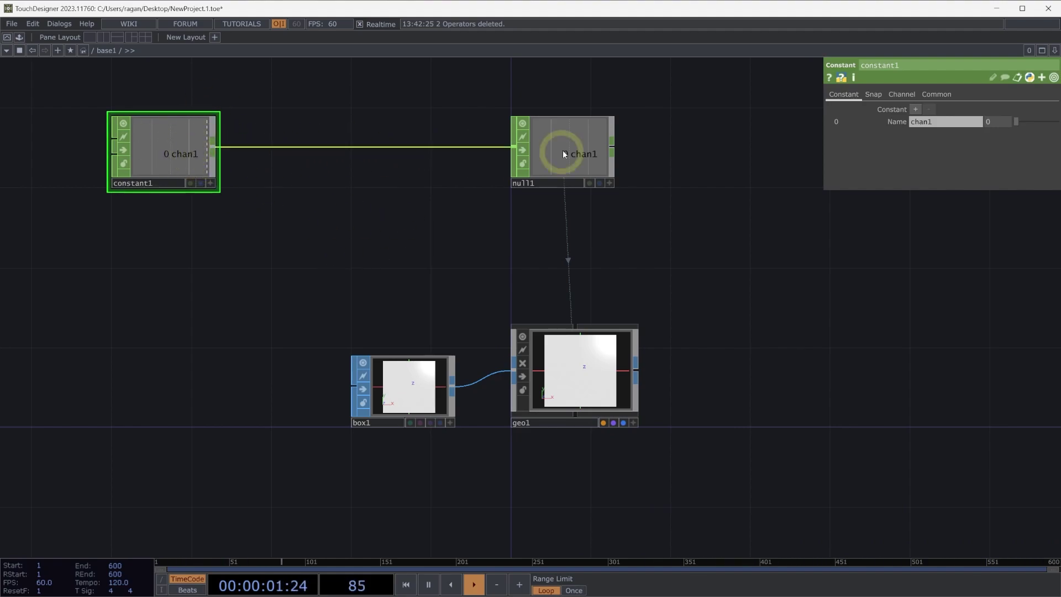
type("ty")
left_click(916, 109)
left_click(931, 127)
type("tx")
left_click(824, 141)
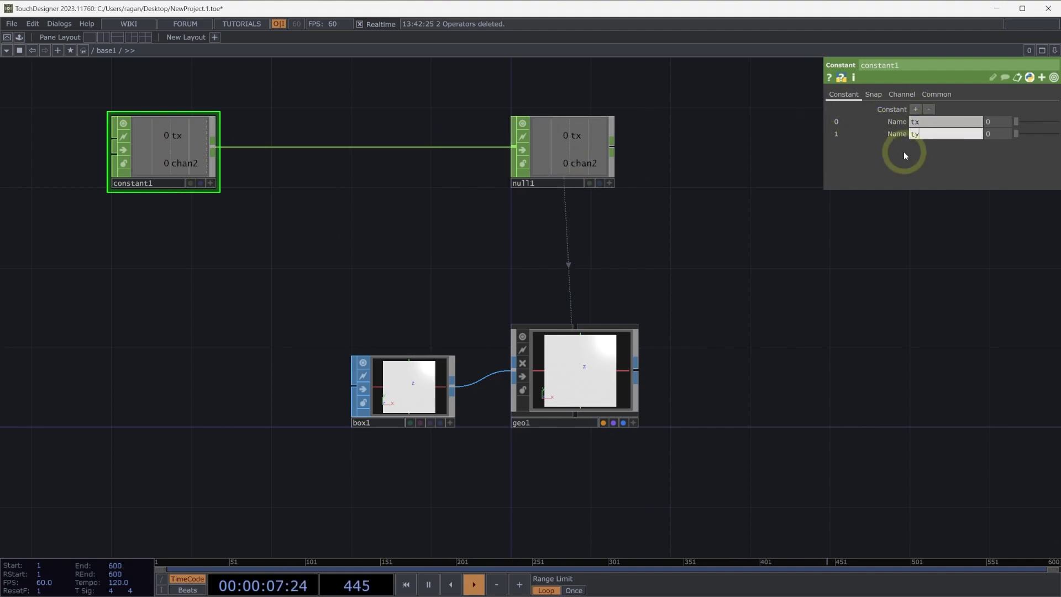
Step: Add a third channel to constant1 and name it tz
left_click(915, 109)
type("z")
left_click(800, 196)
left_click_drag(936, 147, 851, 157)
type("x")
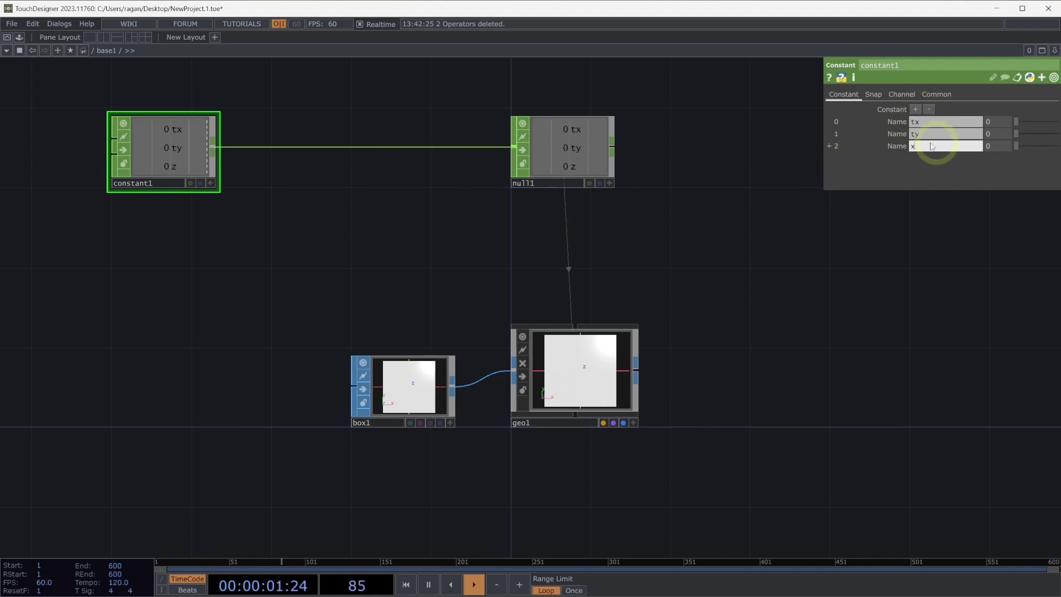
left_click_drag(922, 145, 864, 155)
type("tz")
left_click(683, 257)
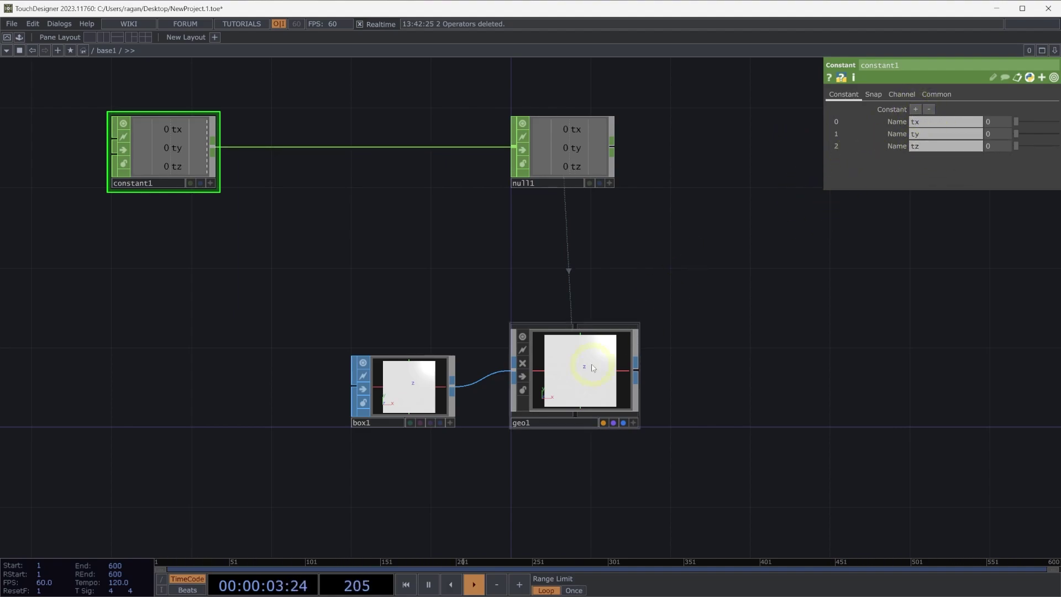
Step: Map geo1's instance Translate X, Y and Z to the channels tx, ty and tz
left_click(620, 334)
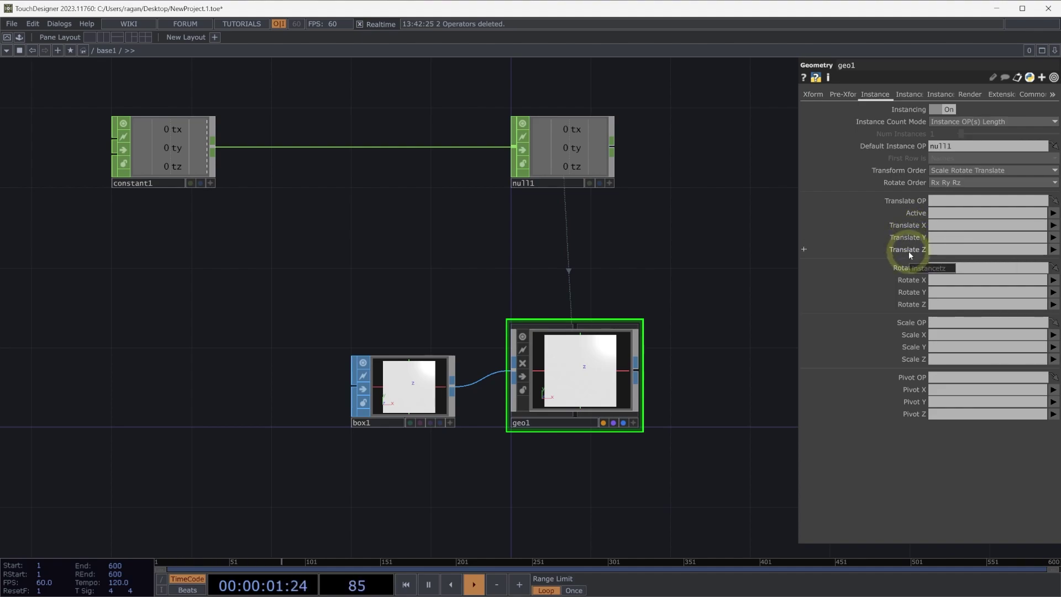
left_click(1053, 225)
left_click(1053, 238)
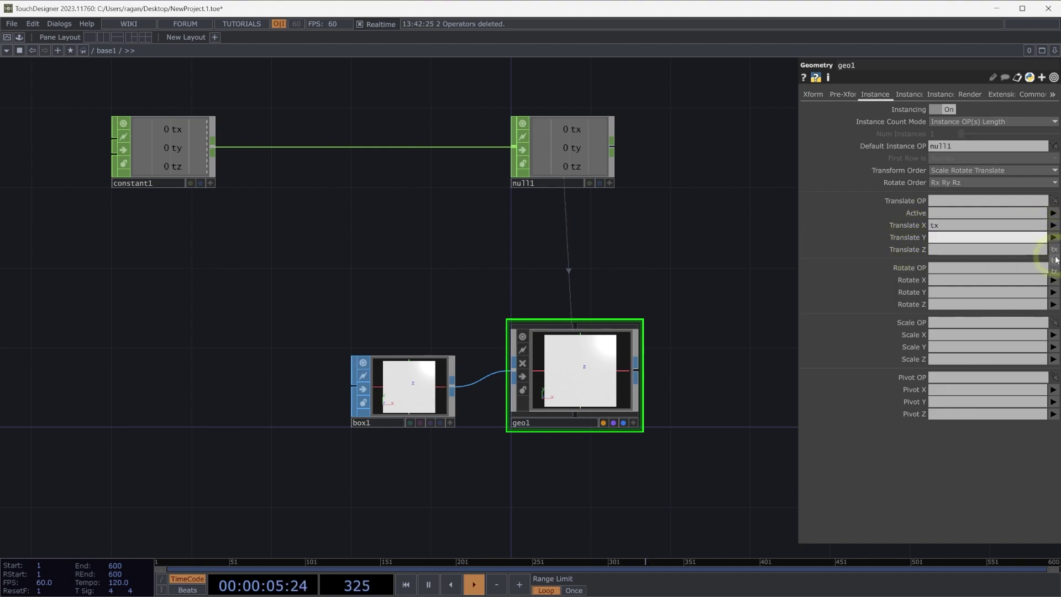
left_click(1054, 250)
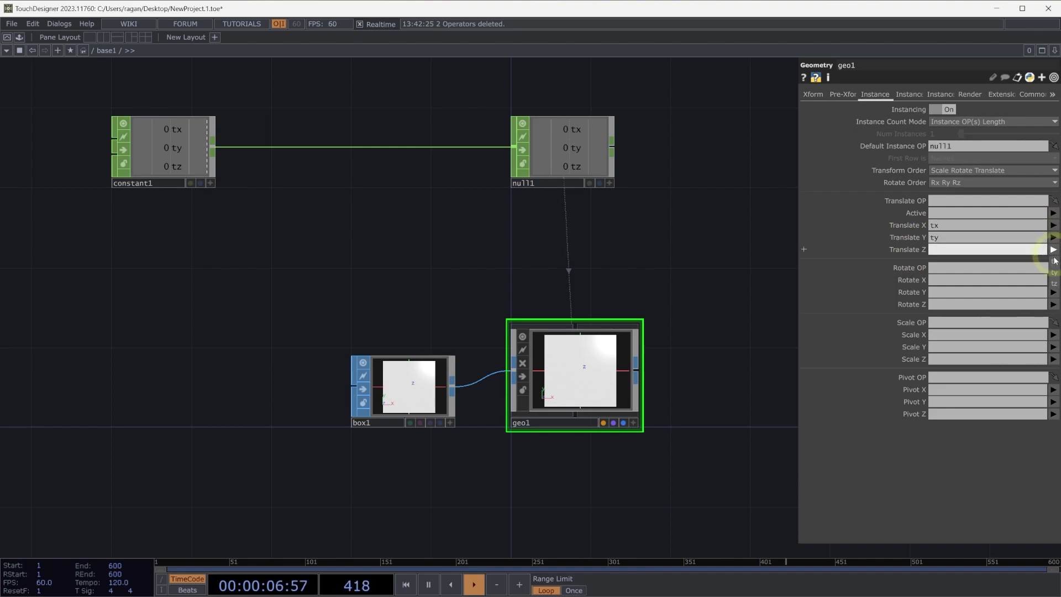
left_click(1054, 287)
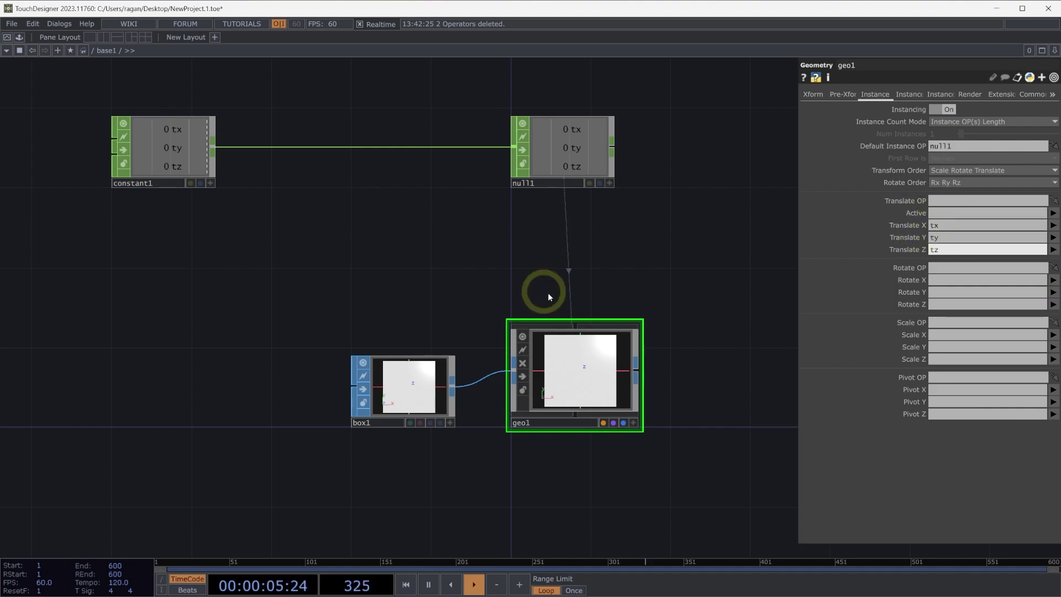
Step: Make geo1's viewer active, and test constant1's tx channel at -1 before resetting it to 0
left_click(587, 367)
key("a")
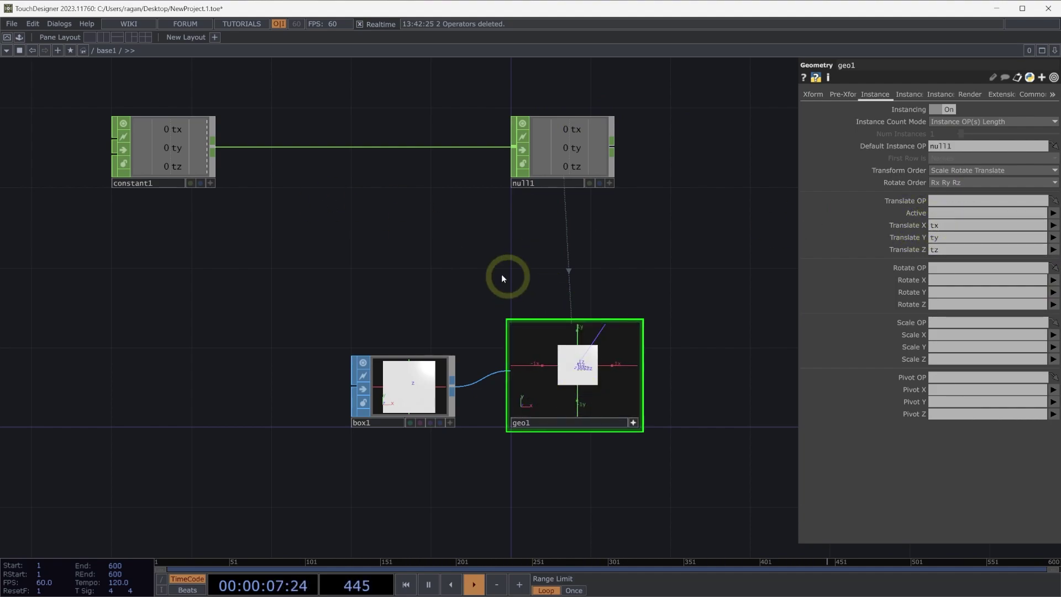
left_click(215, 170)
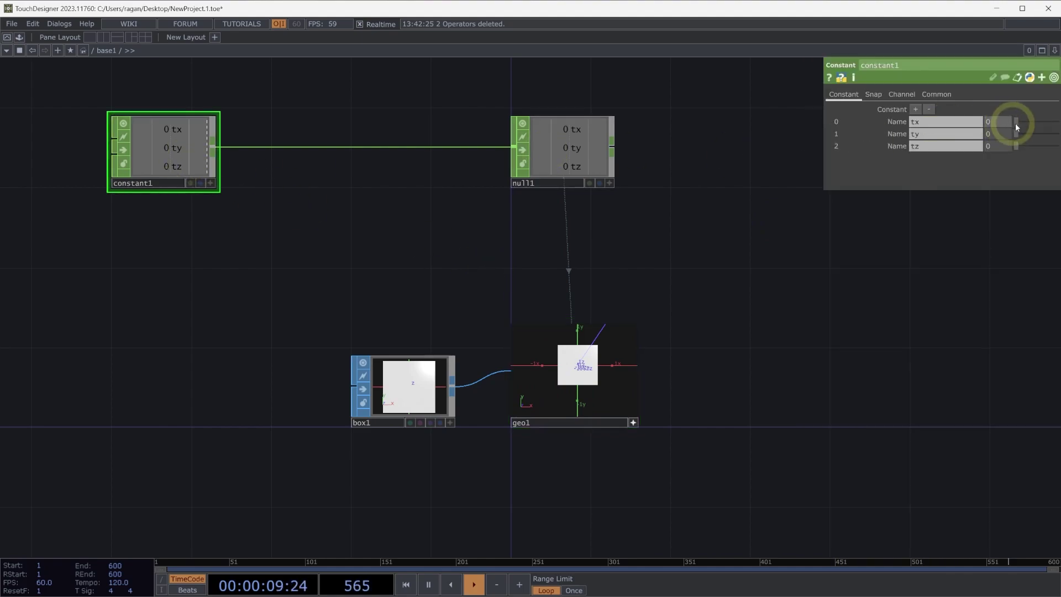
left_click_drag(1016, 121, 971, 119)
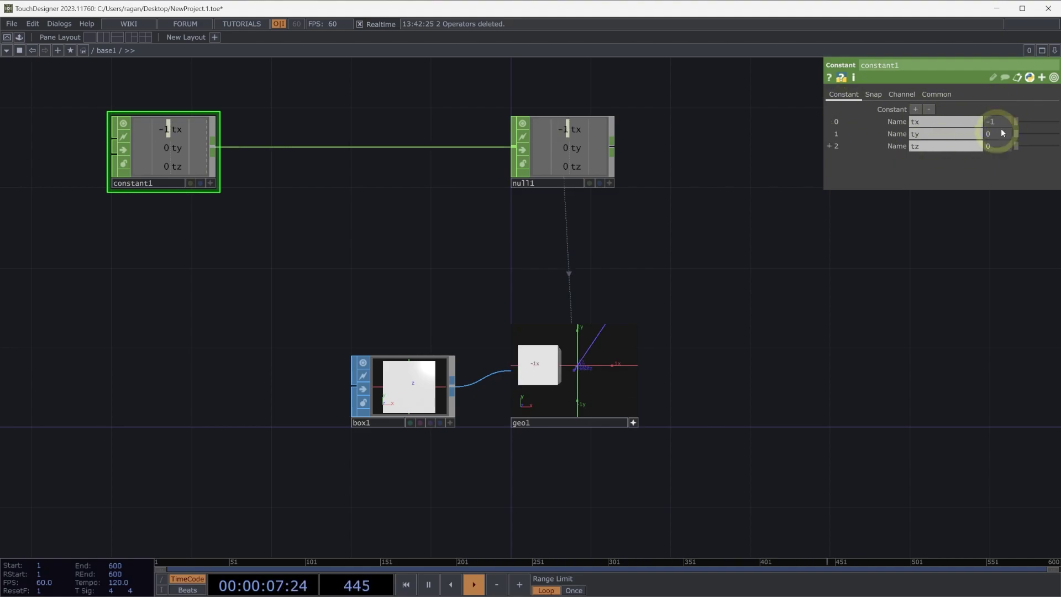
type("0")
key("Return")
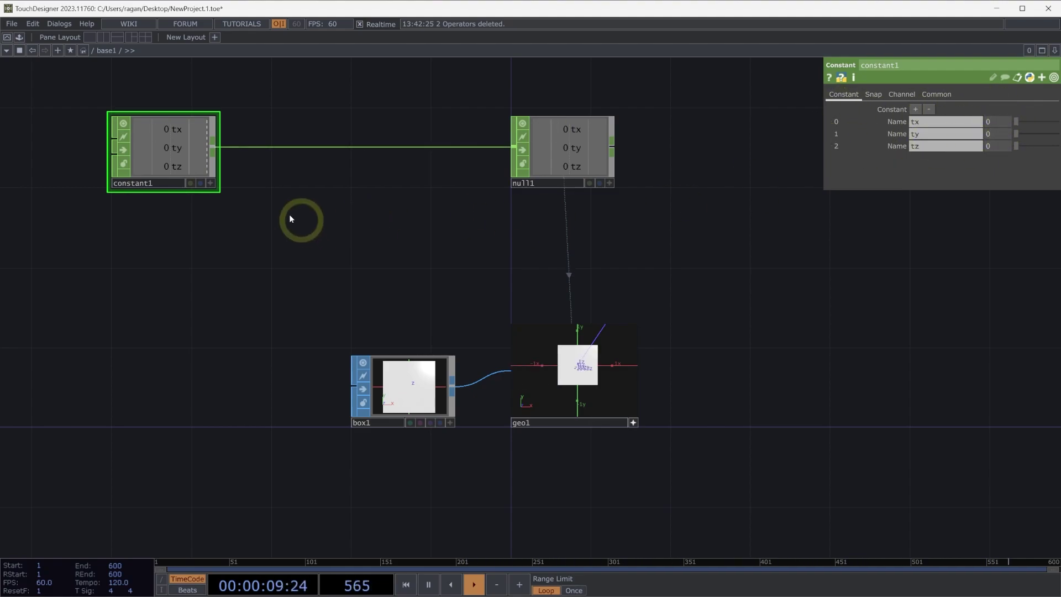
Step: Duplicate constant1 and place the copy directly below the original
scroll(578, 372, "down", 3)
right_click_drag(576, 377, 569, 375)
left_click(175, 158)
key("ctrl+c")
key("ctrl+v")
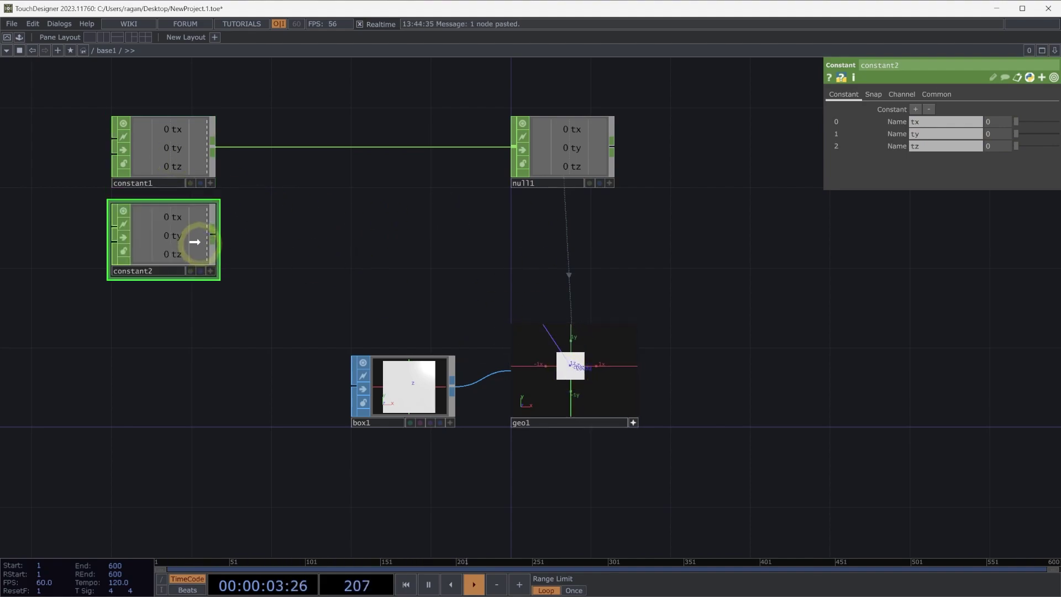
left_click_drag(194, 238, 195, 230)
Step: Add a Join CHOP to the right of the constants and connect both constant1 and constant2 to it
left_click(312, 231)
type("join")
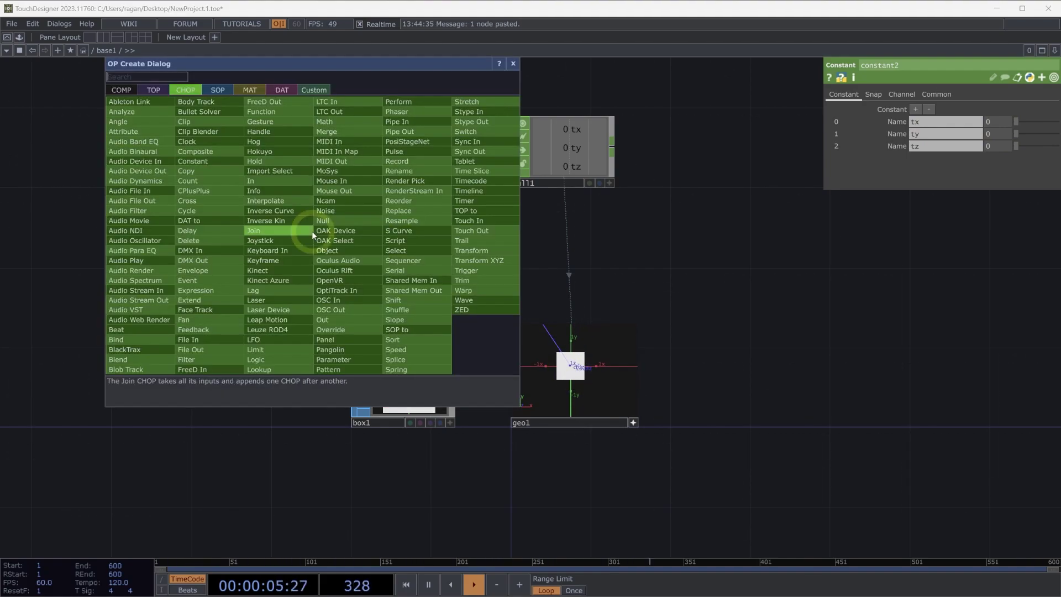
left_click(312, 231)
left_click(341, 224)
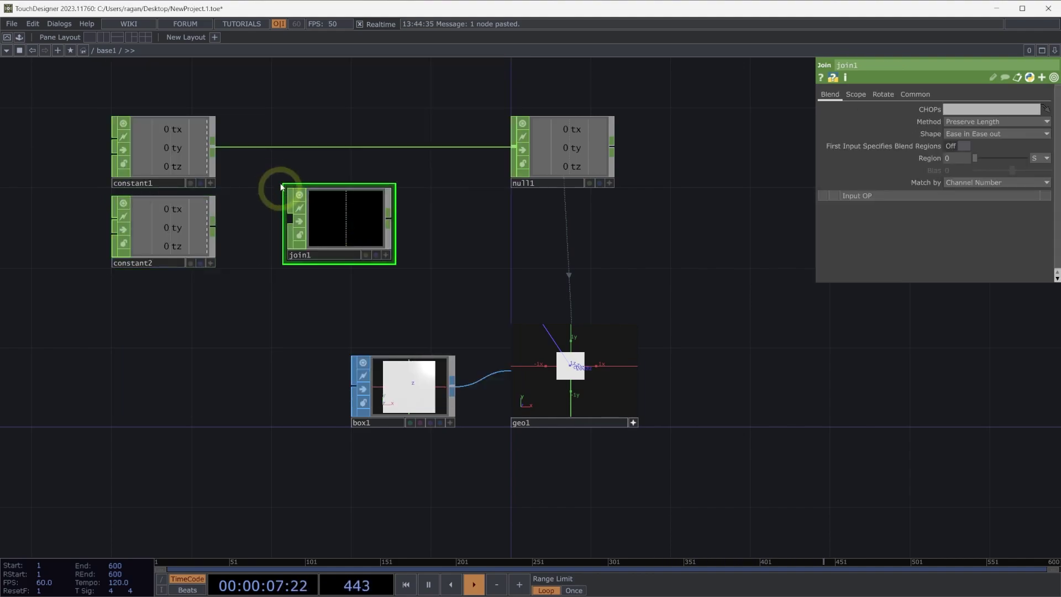
right_click_drag(199, 246, 196, 249)
left_click_drag(225, 161, 499, 327)
Step: Make join1's viewer active and turn on its Dot per Sample display
scroll(346, 232, "up", 5)
left_click(542, 333)
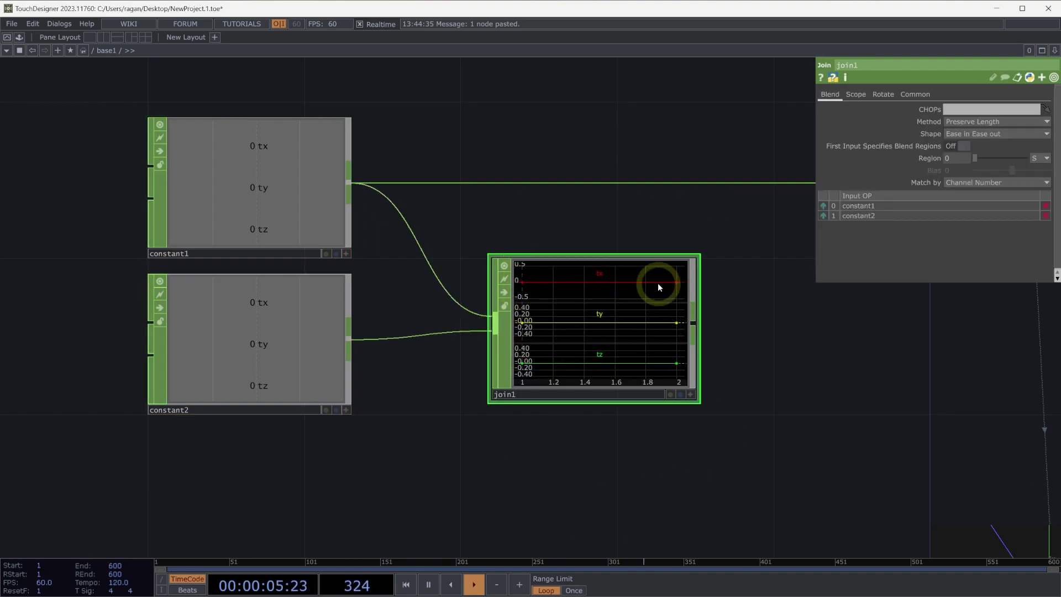
right_click(618, 329)
mouse_move(643, 346)
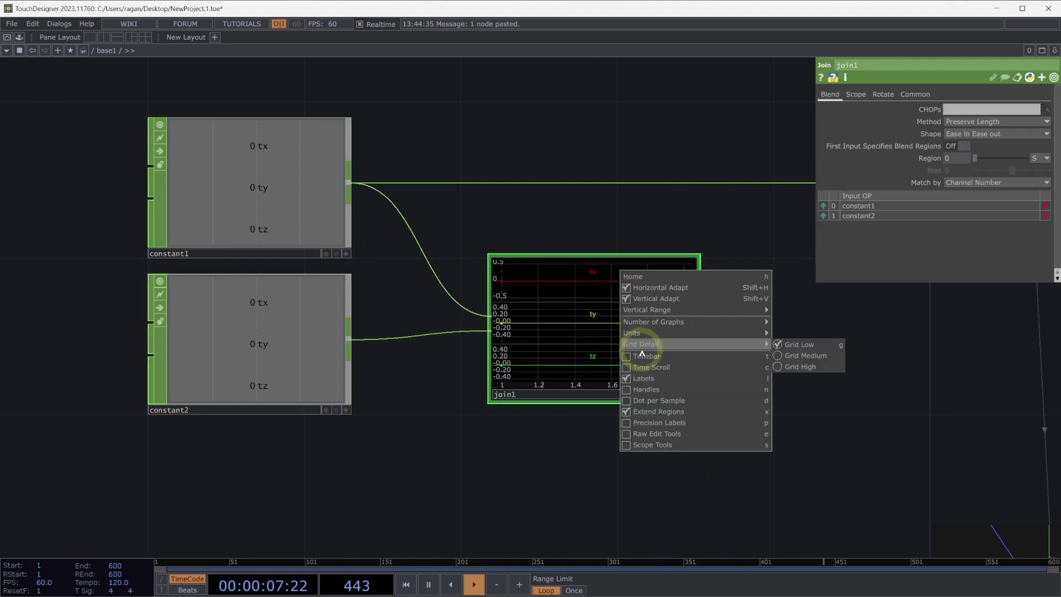
left_click(675, 402)
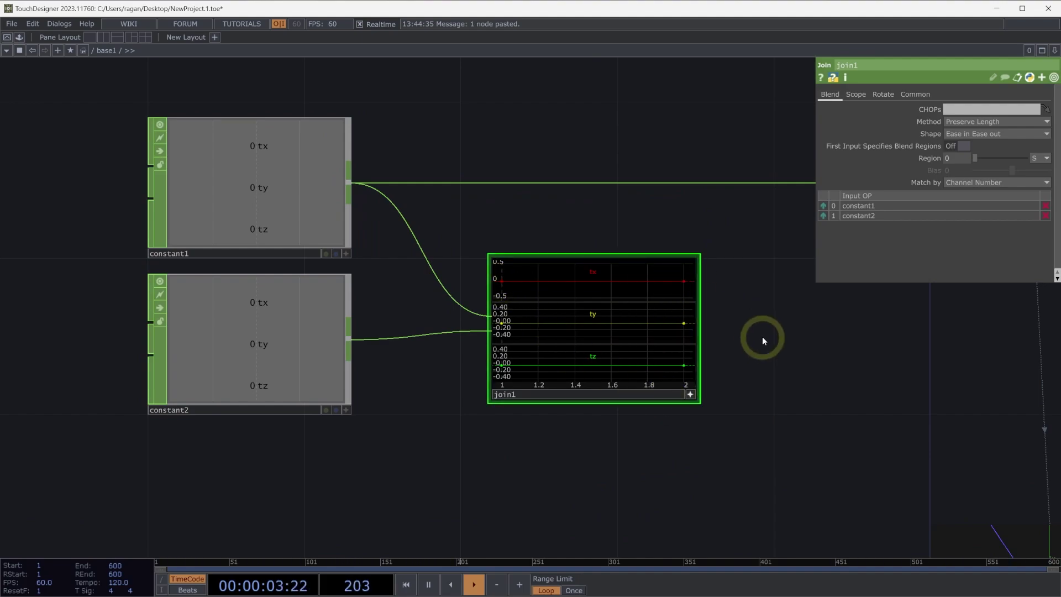
Step: Place join1 between constant1 and null1 and feed its output into null1
left_click_drag(758, 340, 677, 292)
scroll(613, 364, "down", 2)
left_click(574, 425)
left_click(746, 275)
left_click_drag(504, 351, 482, 310)
key("h")
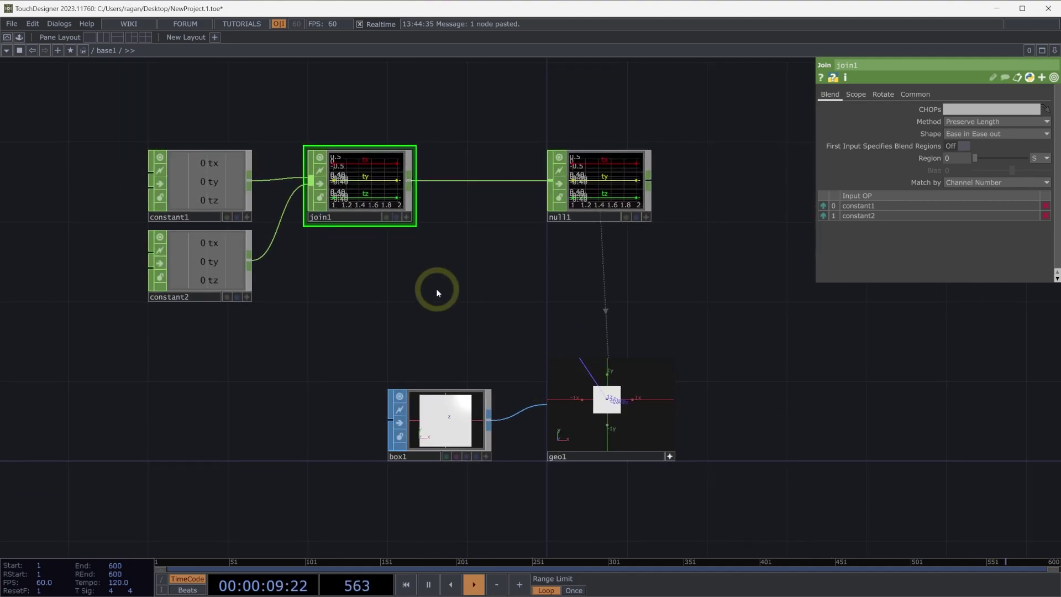
Step: Set the tx channel to 2 in constant2 and to -2 in constant1
left_click(244, 273)
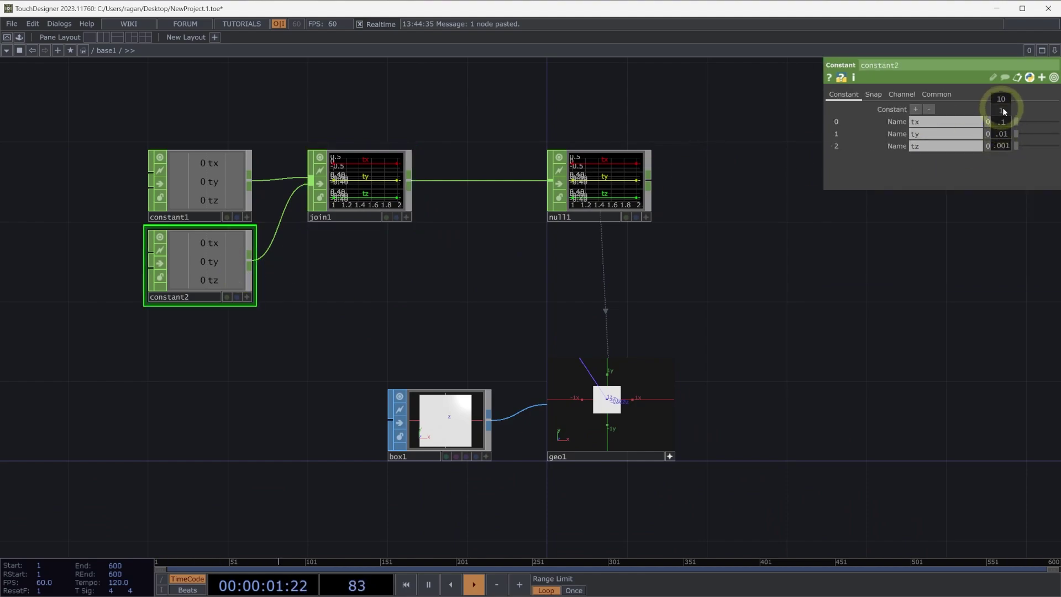
middle_click_drag(1005, 111, 1040, 120)
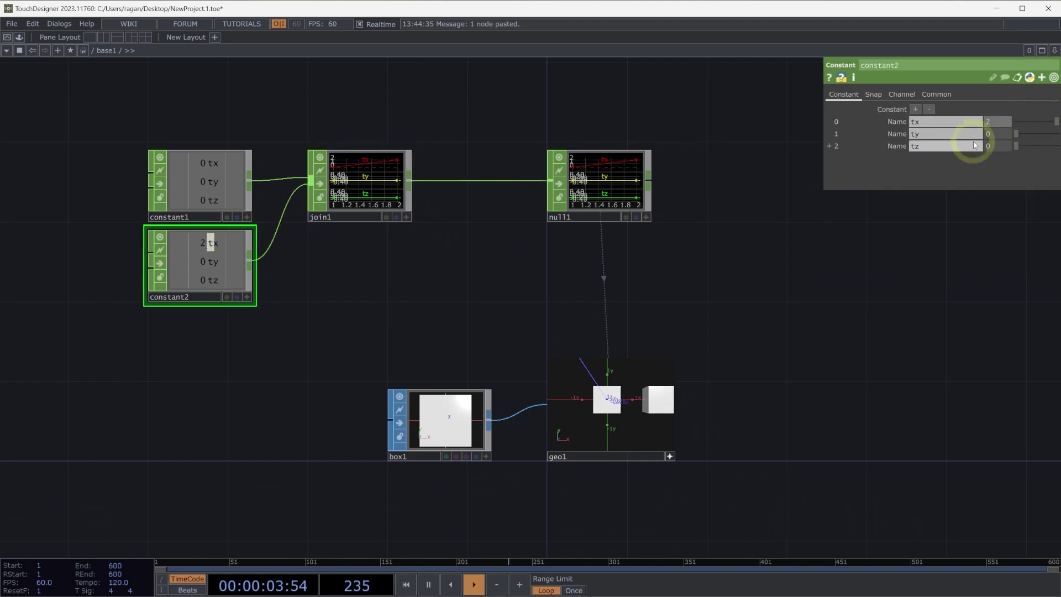
left_click(247, 188)
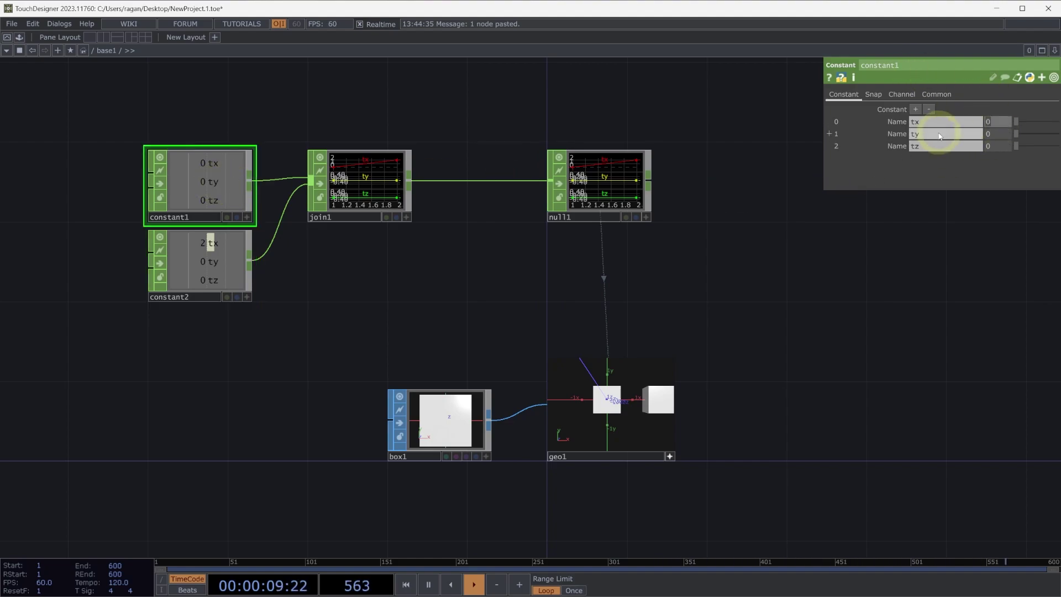
key("Return")
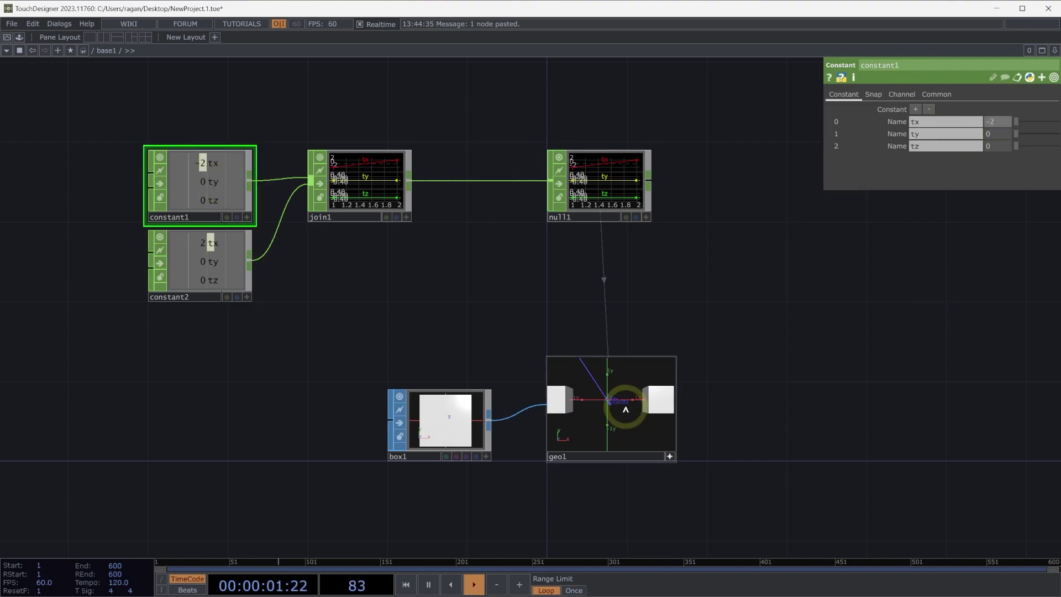
middle_click_drag(624, 405, 632, 427)
left_click_drag(631, 427, 651, 404)
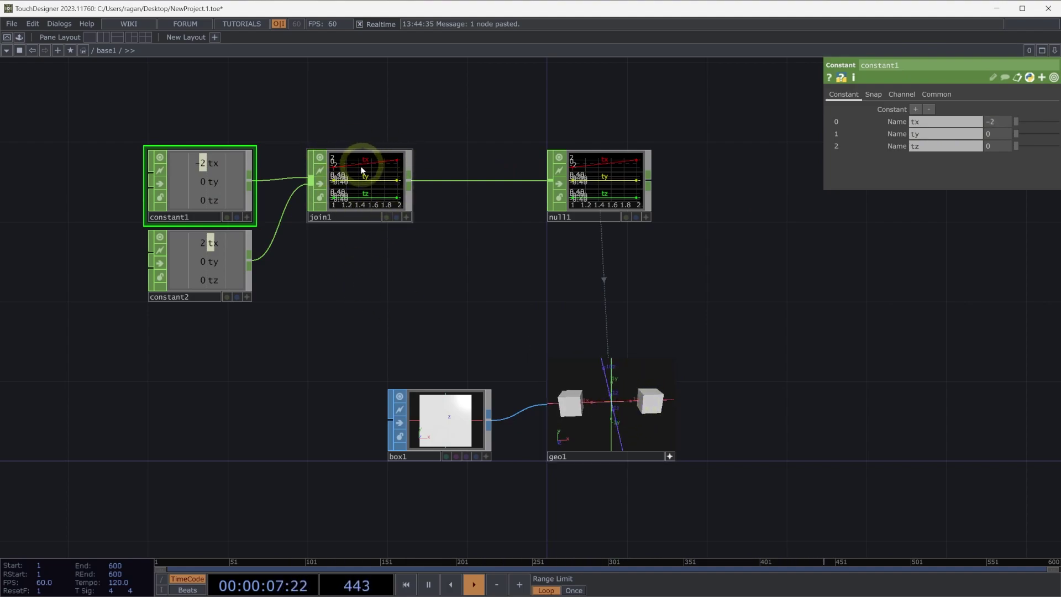
Step: Duplicate constant2 directly below it, connect the copy to join1 as a third input, and set the copy's tx to 0
scroll(368, 201, "up", 4)
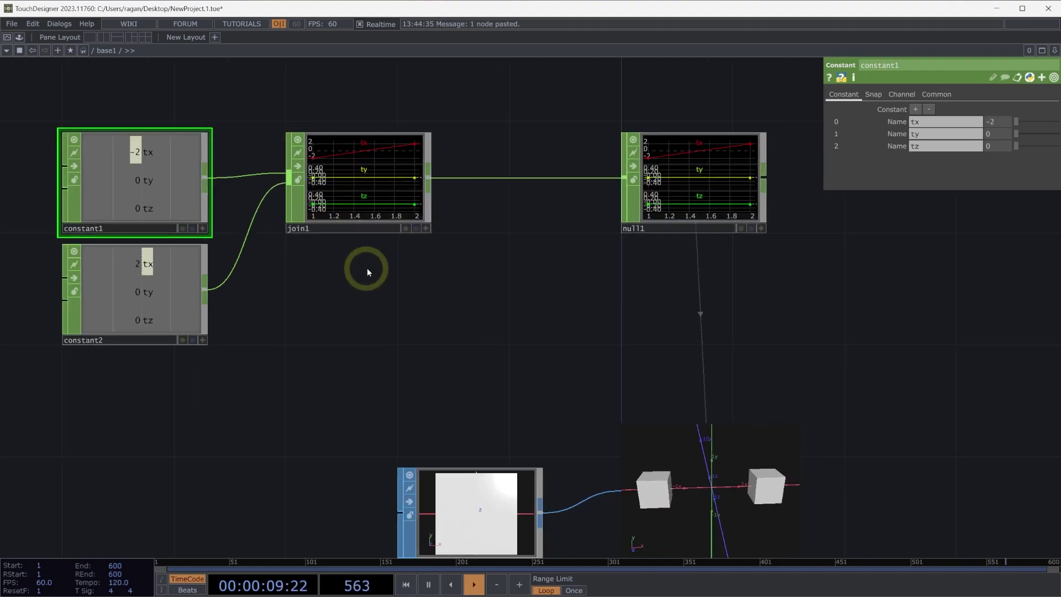
left_click(141, 297)
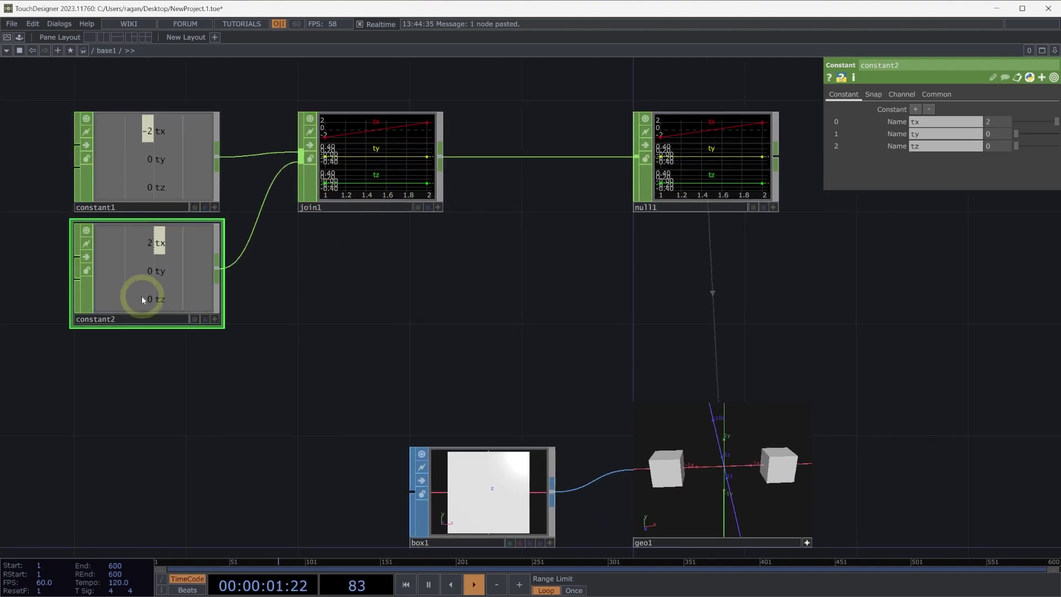
key("ctrl+c")
key("ctrl+v")
left_click_drag(163, 376, 303, 162)
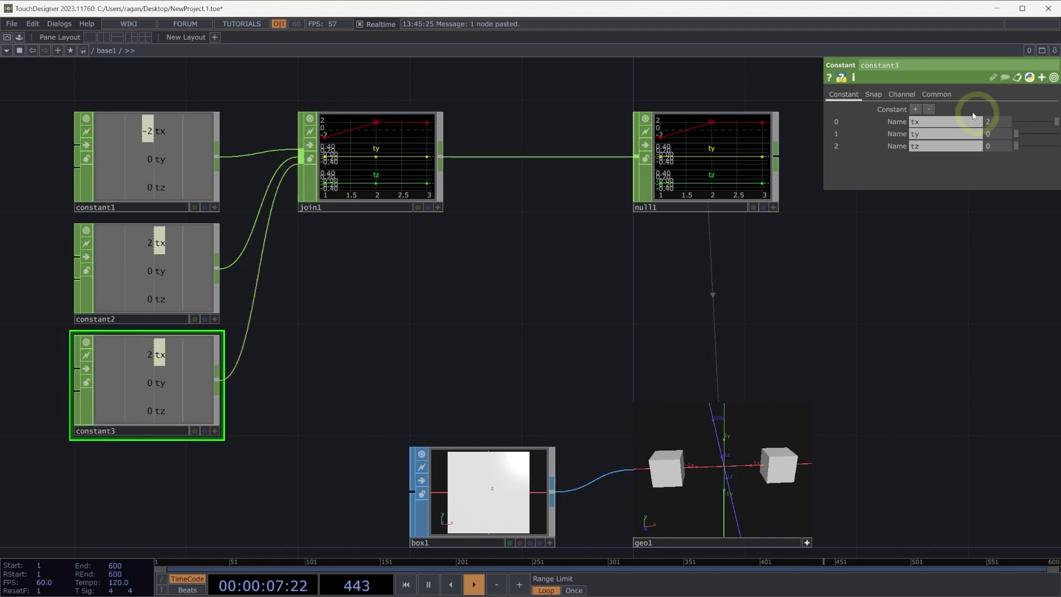
type("0")
key("Return")
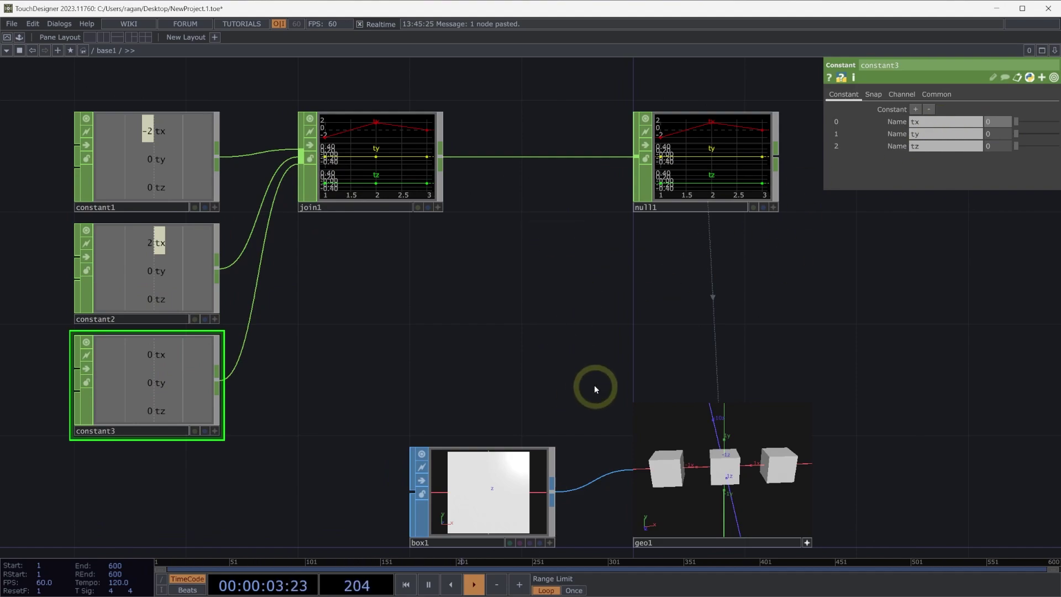
left_click_drag(680, 473, 791, 467)
left_click_drag(861, 407, 844, 386)
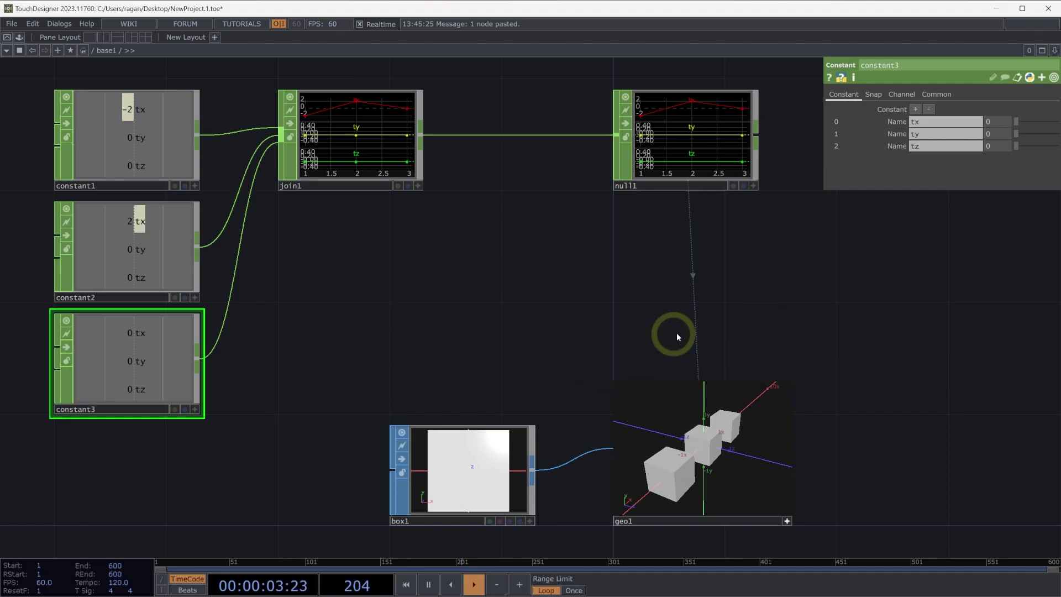
right_click_drag(837, 424, 862, 460)
left_click_drag(729, 318, 681, 297)
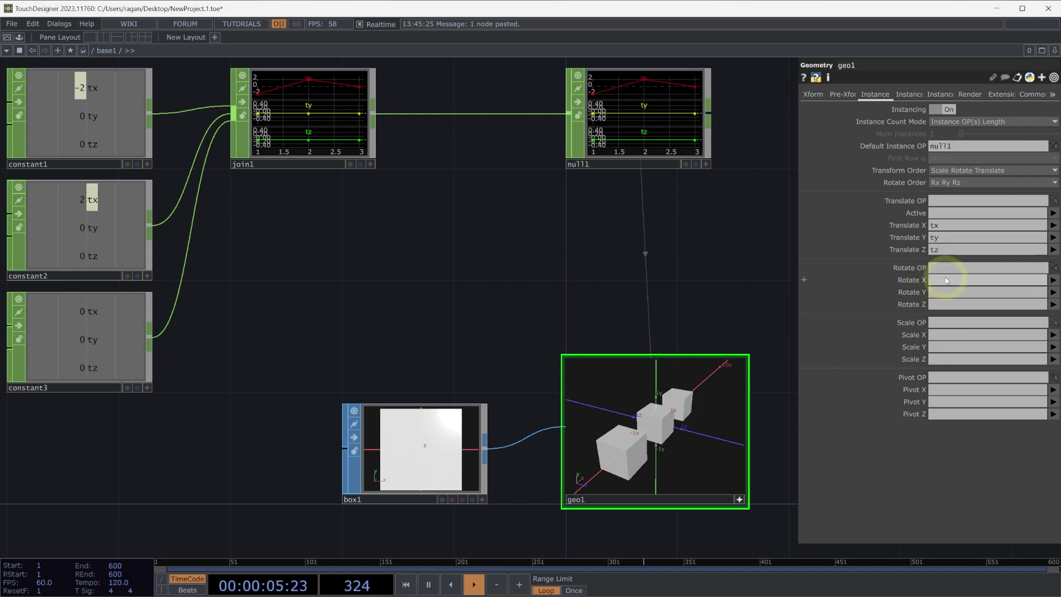
Step: Move constant2 and constant3 to the right of constant1 and connect constant1's output into both of them
left_click_drag(523, 263, 738, 319)
scroll(738, 320, "down", 3)
left_click_drag(618, 326, 562, 301)
left_click_drag(372, 192, 298, 255)
left_click_drag(257, 184, 277, 286)
left_click_drag(306, 334, 309, 334)
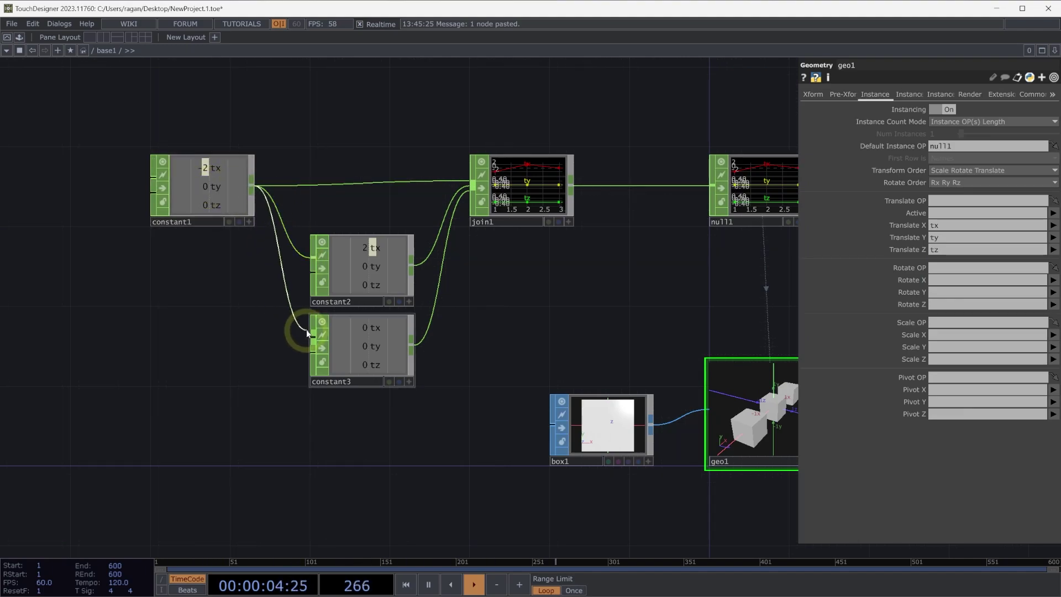
Step: Add three more channels to constant1 and name them rx, ry and rz
left_click(236, 209)
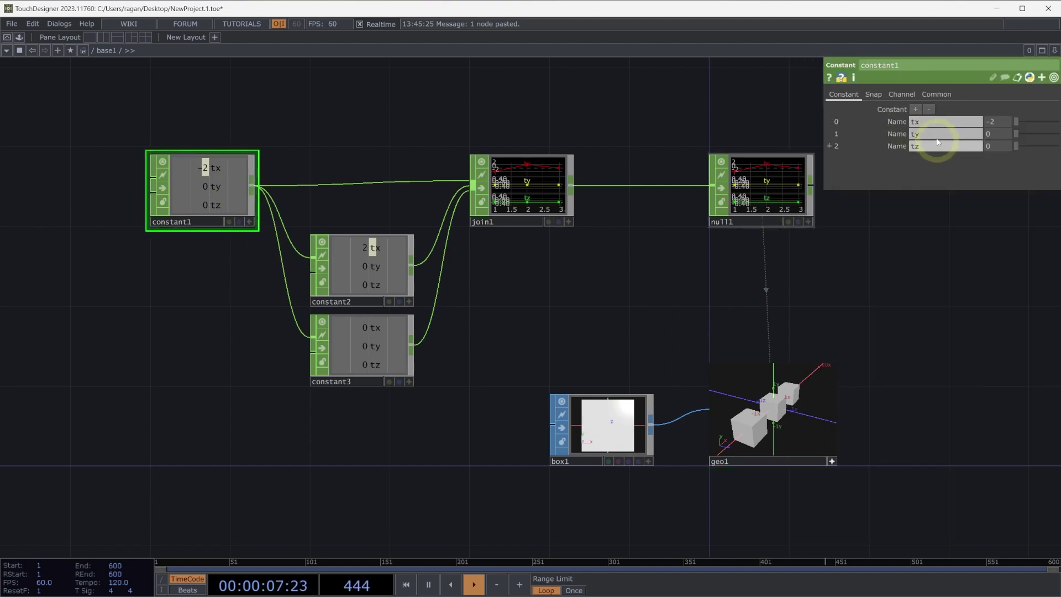
left_click(916, 109)
left_click(916, 109)
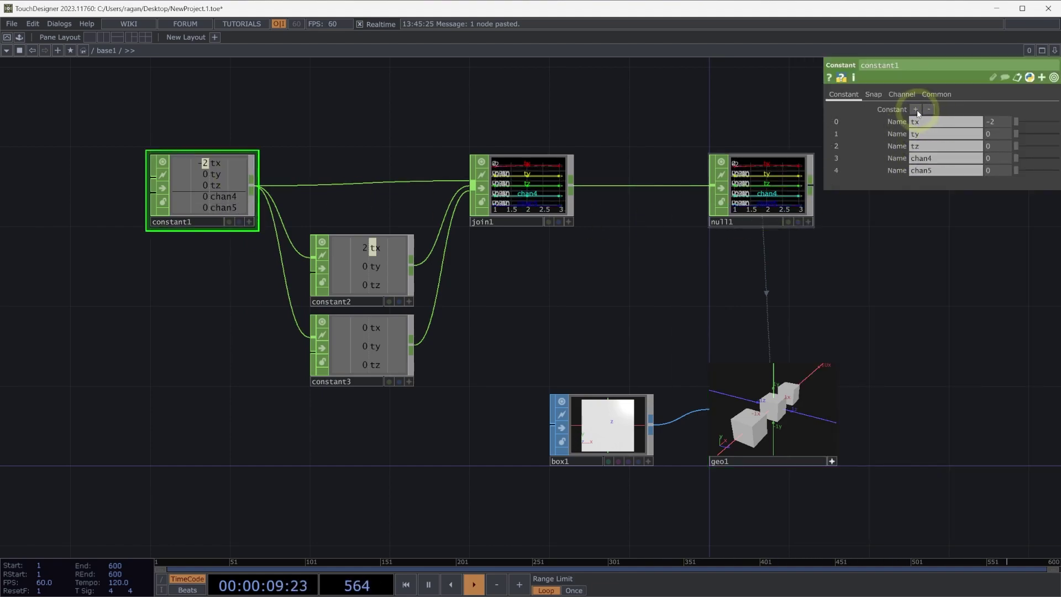
left_click(916, 110)
type("rx")
left_click_drag(946, 171, 884, 176)
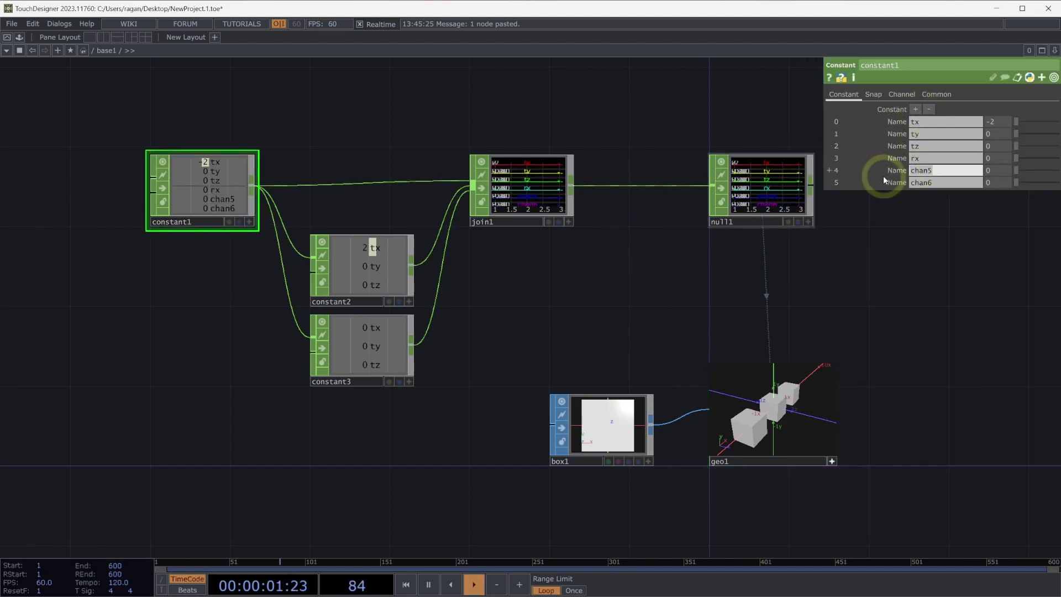
type("rt")
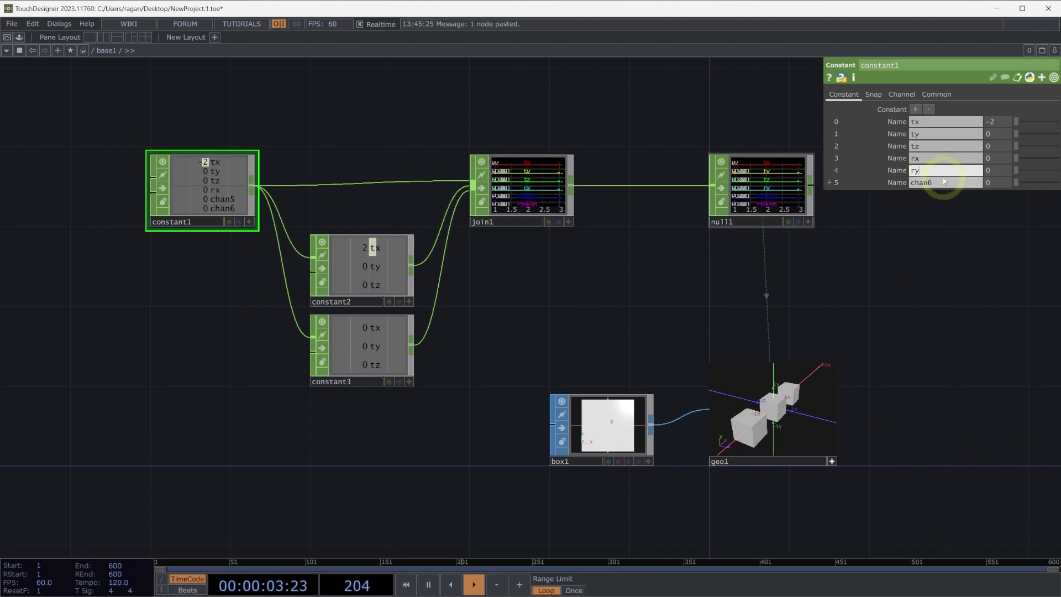
left_click(952, 185)
type("rz")
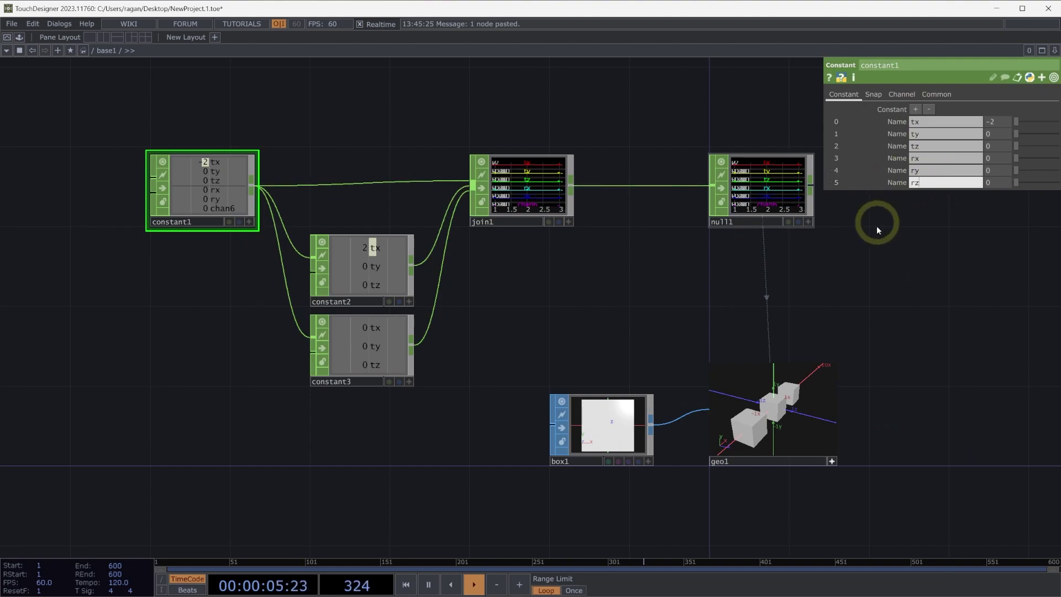
key("Return")
Step: Select constant2 and constant3 together and snapshot their input so both take over constant1's channels
left_click_drag(386, 373, 387, 376)
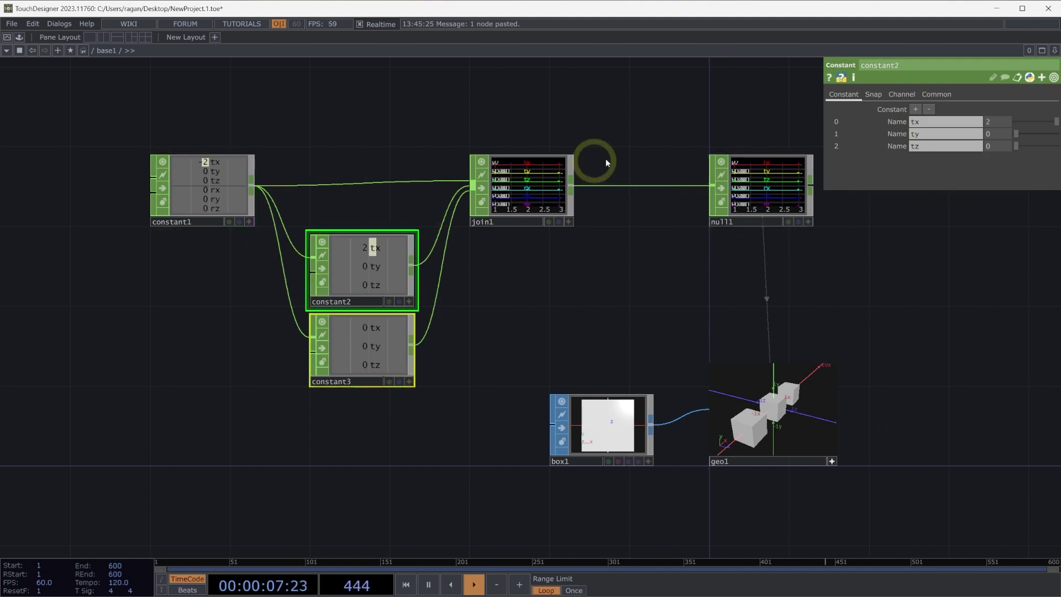
left_click(835, 133)
left_click(874, 95)
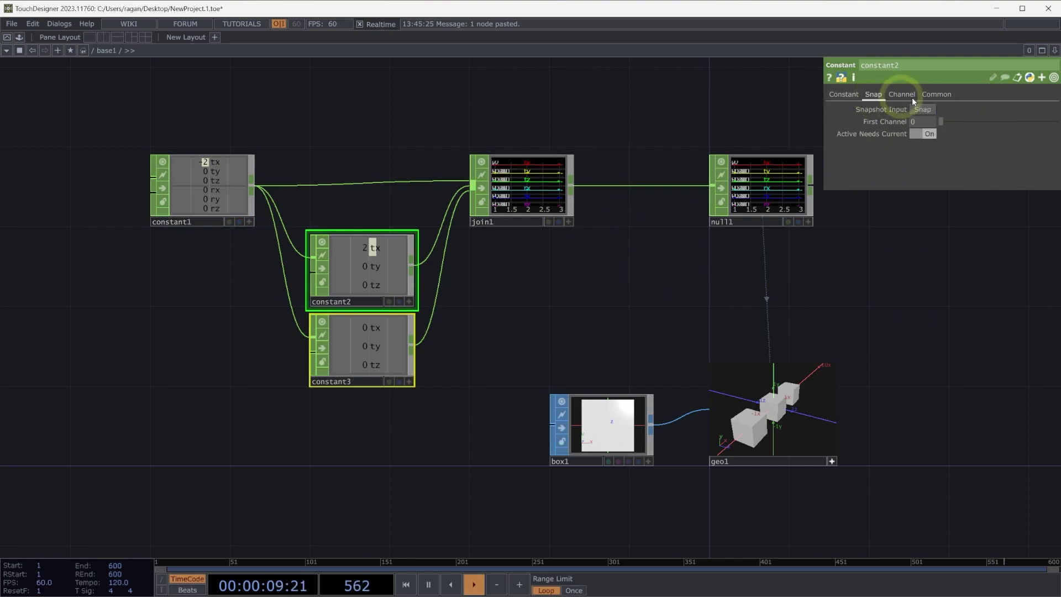
left_click(923, 109)
left_click(599, 241)
left_click(368, 280)
left_click(403, 344)
left_click(467, 316)
left_click(404, 283)
left_click_drag(477, 294, 451, 275)
Step: Set the tx channel of constant2 to 2
left_click(348, 254)
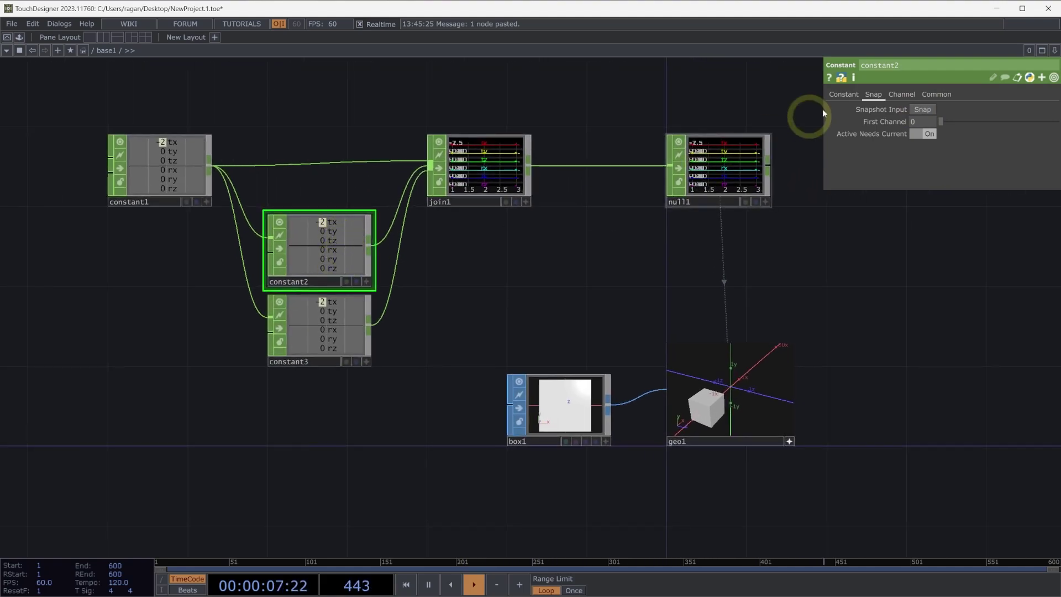
left_click(844, 94)
left_click(1000, 126)
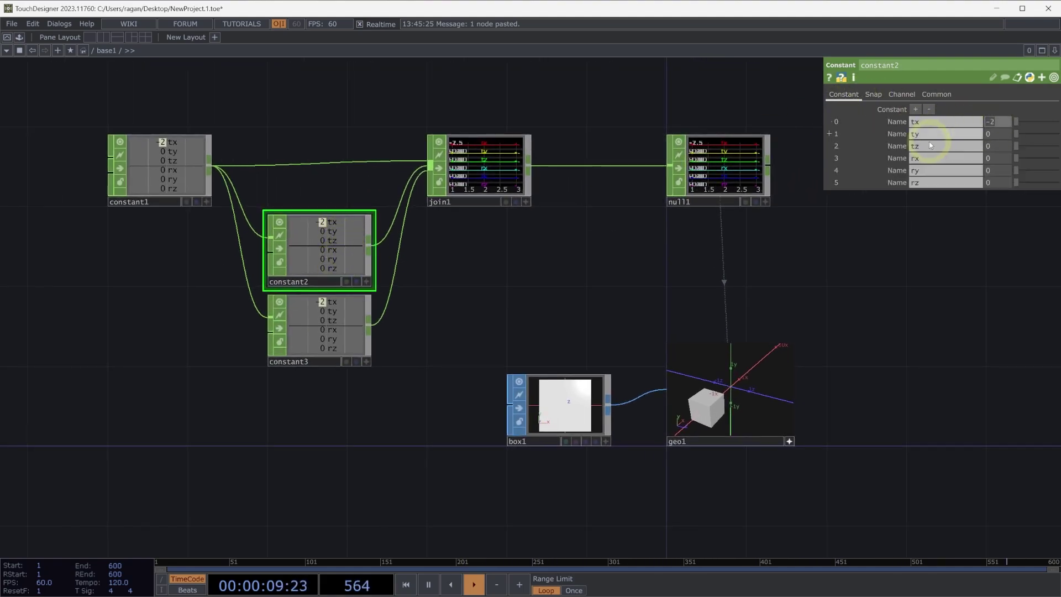
left_click(911, 159)
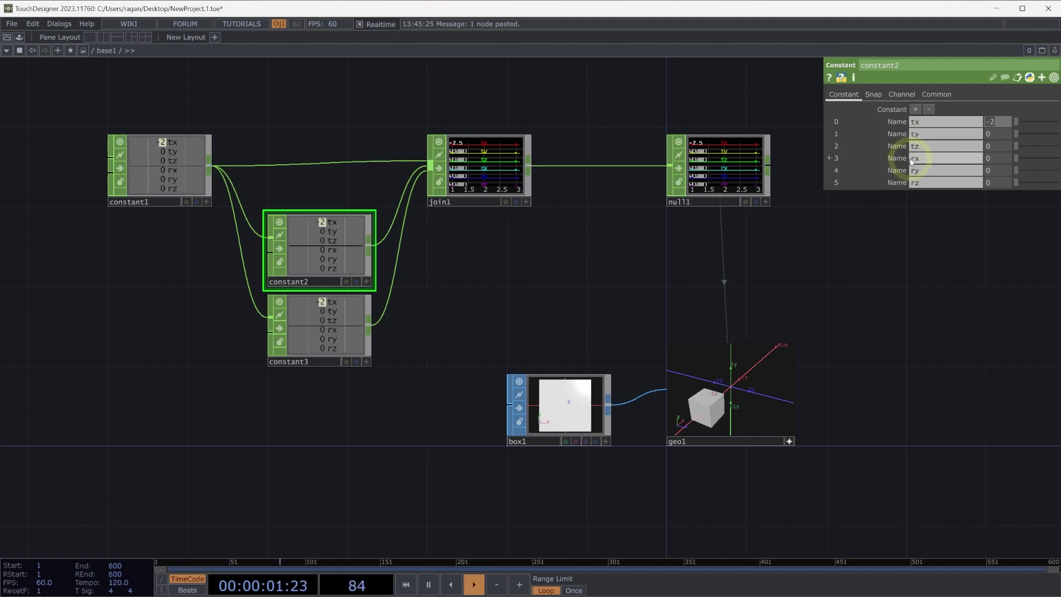
type("2")
key("Return")
Step: Set the tx channel of constant3 to 0
left_click(360, 322)
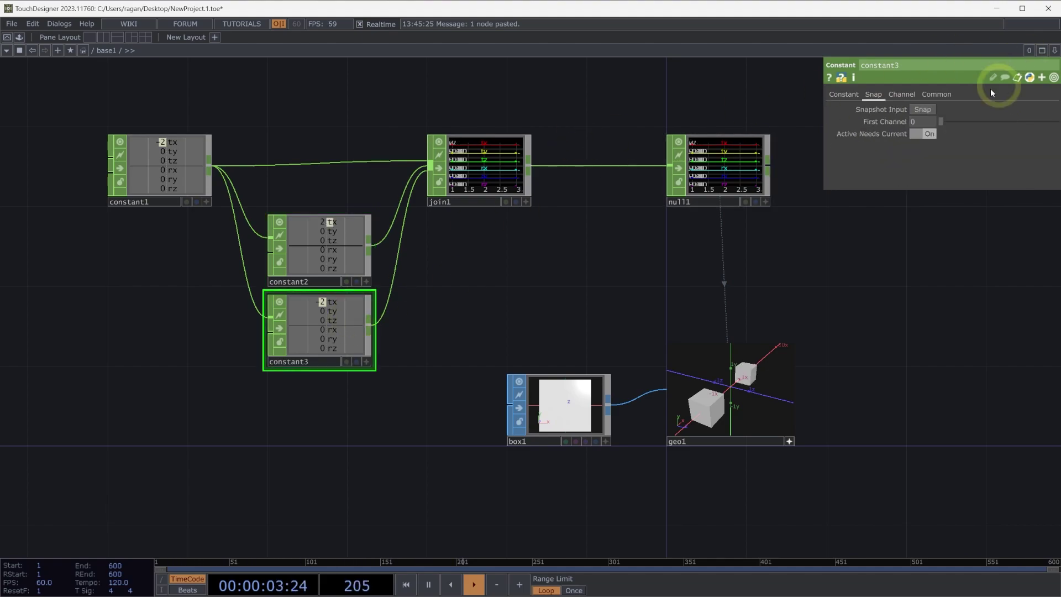
left_click(846, 96)
left_click_drag(1009, 120, 957, 130)
type("0")
key("Return")
left_click_drag(792, 396, 765, 397)
Step: Give each constant one rotation of 45: rx in constant1, ry in constant2 and rz in constant3
left_click(182, 168)
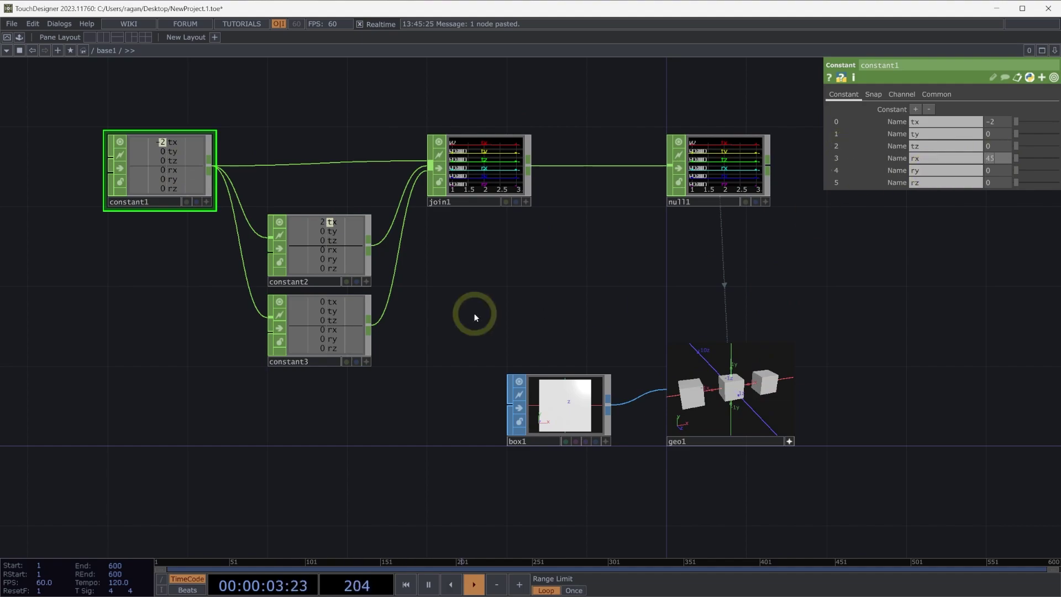
left_click(334, 260)
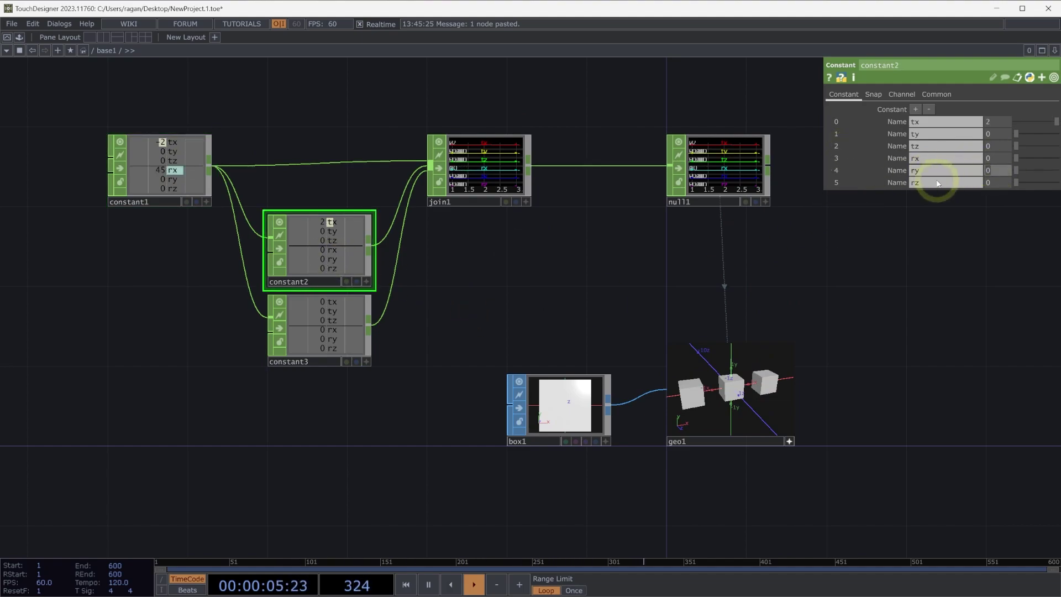
left_click(337, 329)
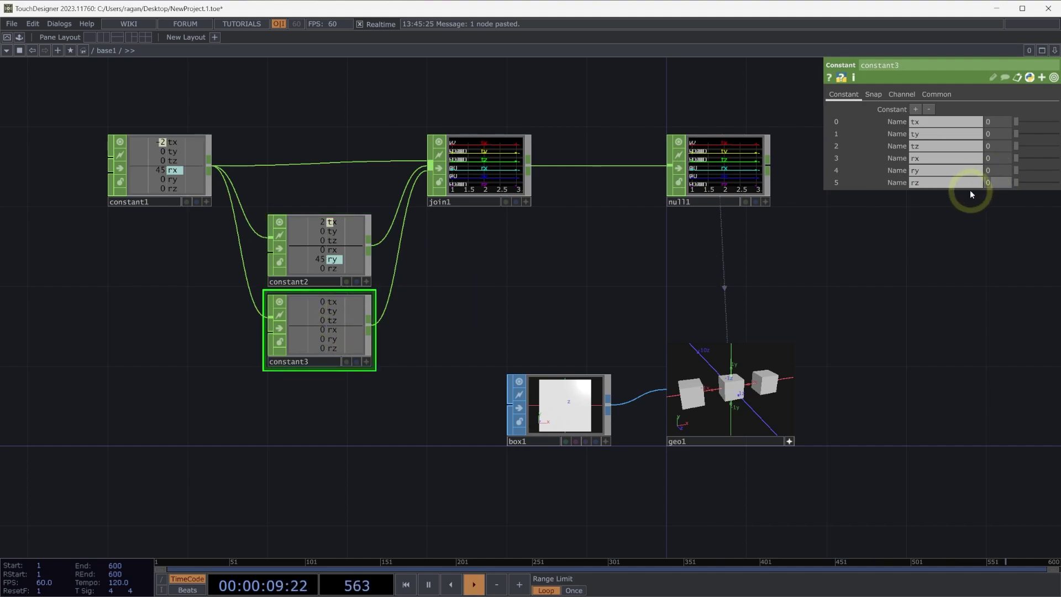
type("45")
key("Return")
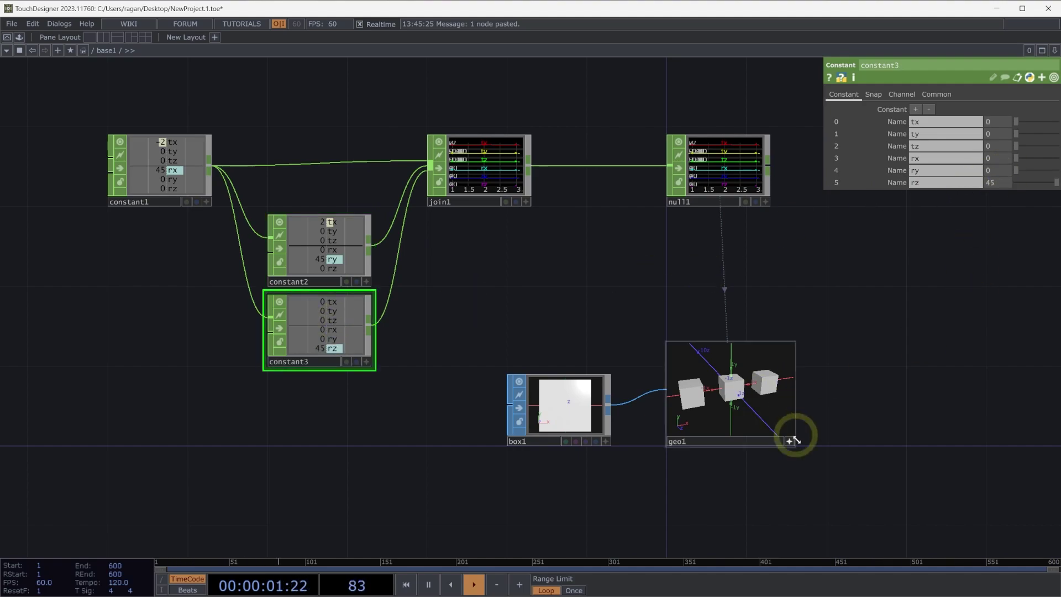
Step: Map geo1's instance Rotate X, Rotate Y and Rotate Z to the rx, ry and rz channels
scroll(824, 429, "up", 2)
left_click(769, 445)
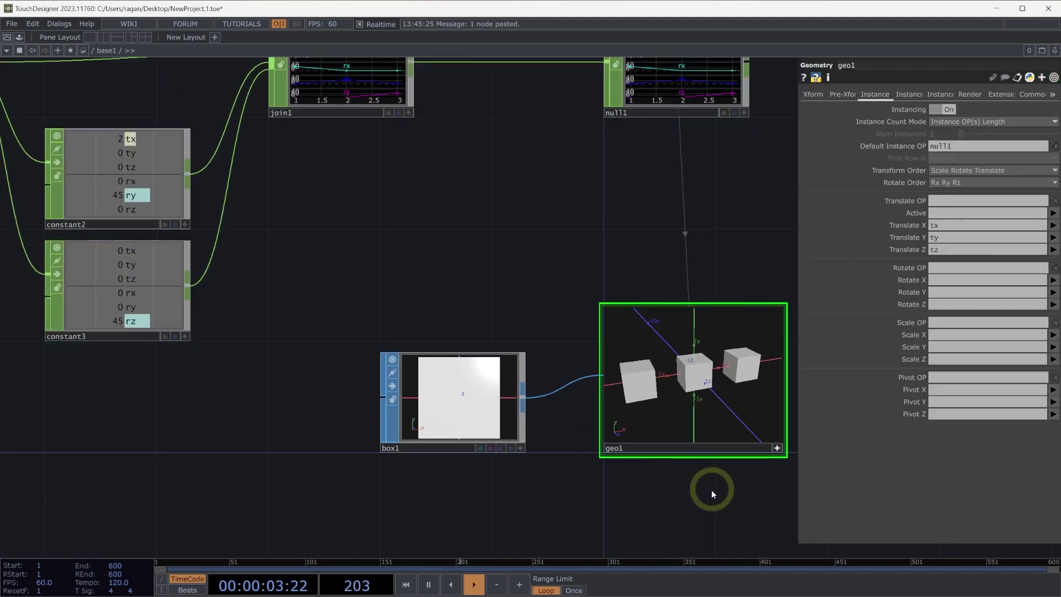
left_click_drag(712, 494, 650, 489)
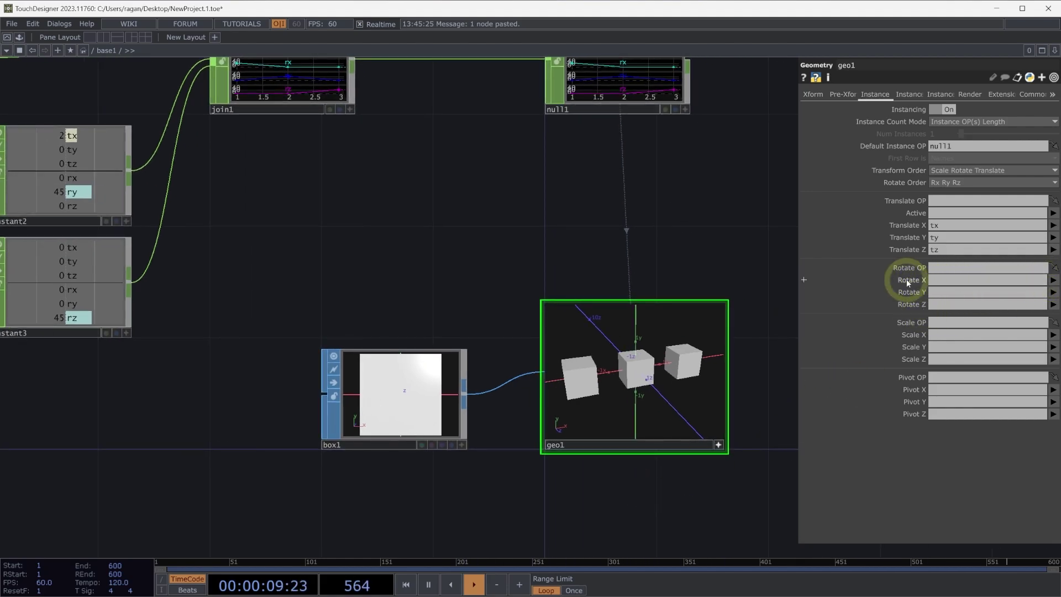
left_click(1054, 281)
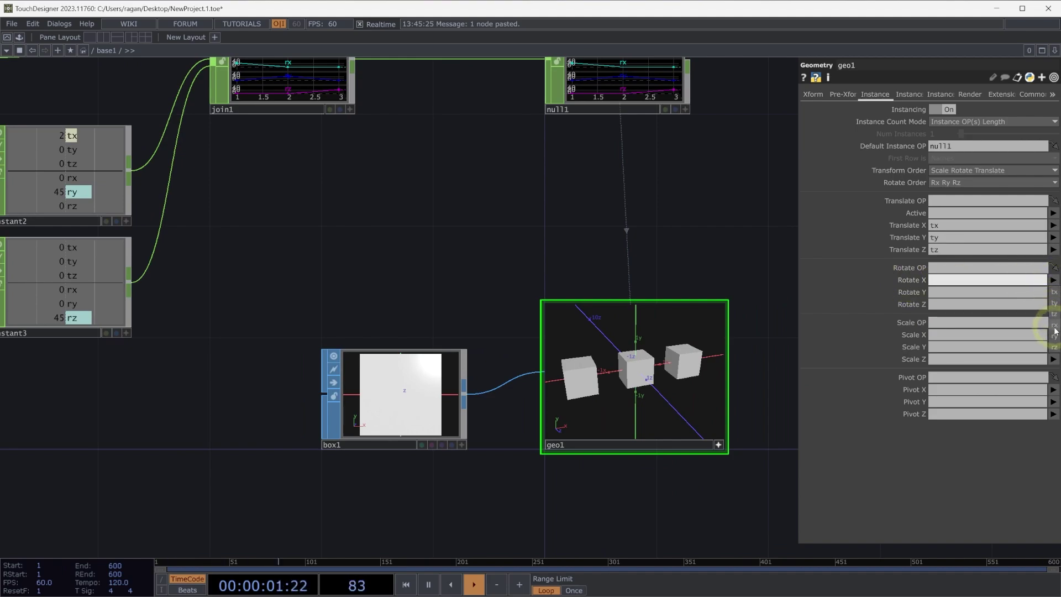
left_click(1055, 327)
left_click(1054, 293)
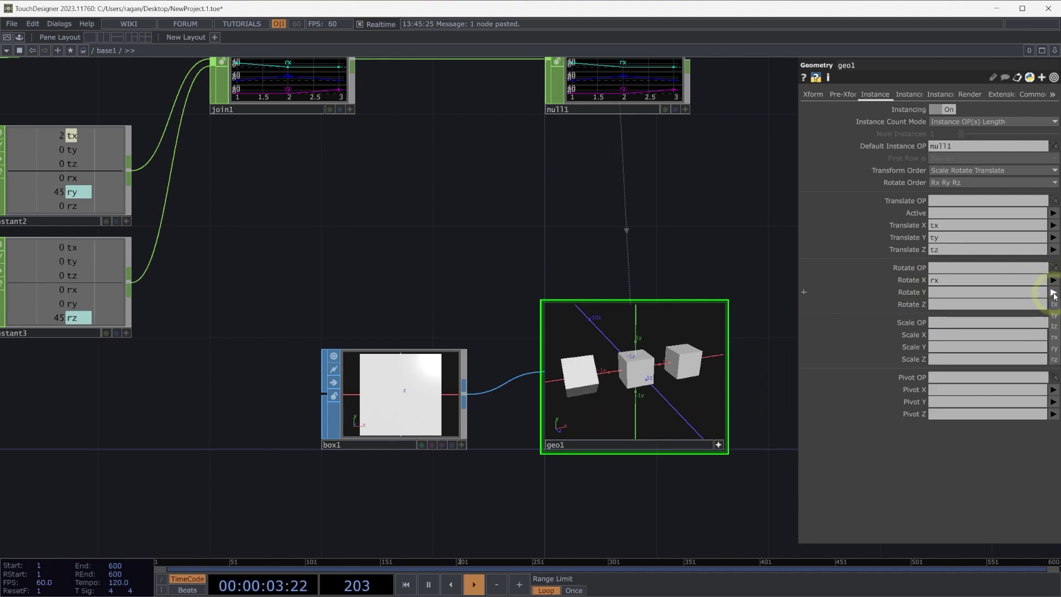
left_click(1055, 349)
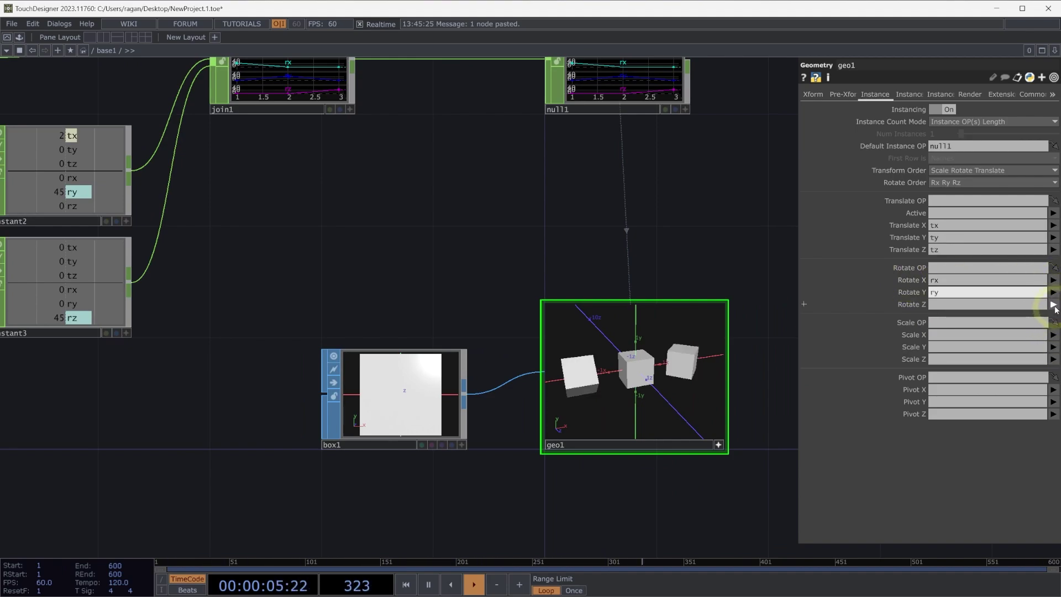
left_click(1054, 304)
left_click(1055, 371)
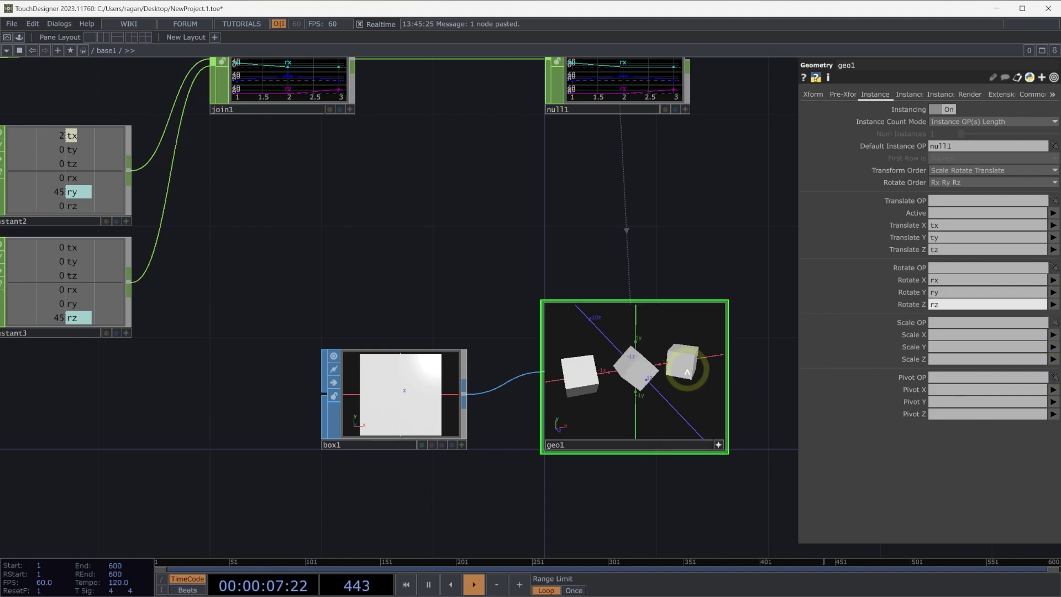
mouse_move(682, 355)
left_mouse_down()
mouse_move(670, 386)
mouse_move(622, 367)
mouse_move(689, 367)
left_mouse_up()
Step: Add three more channels to constant1
left_click_drag(614, 280, 625, 303)
scroll(617, 291, "down", 3)
scroll(616, 291, "up", 2)
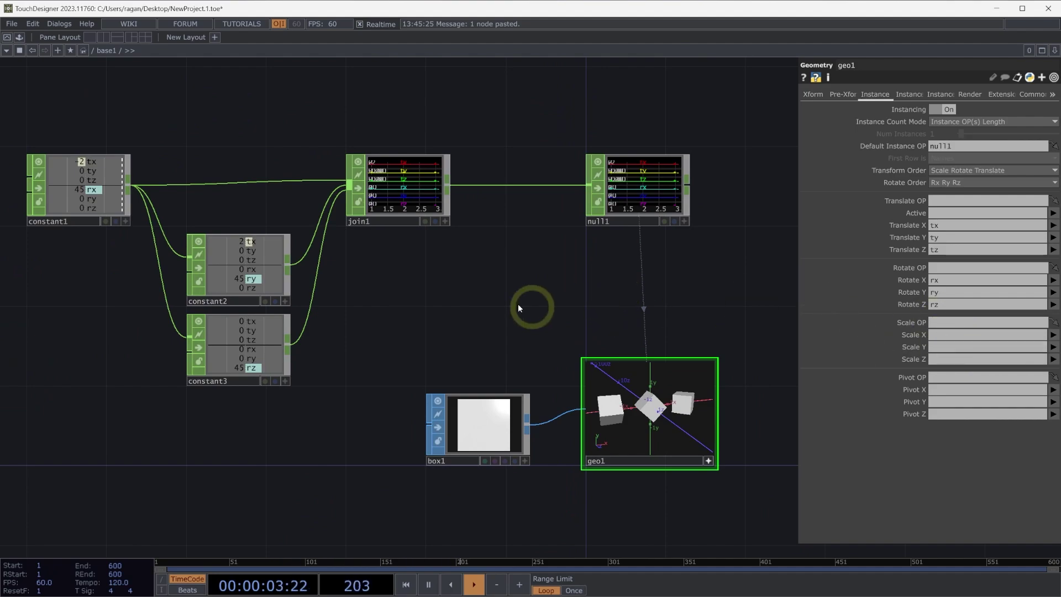
key("h")
left_click(153, 207)
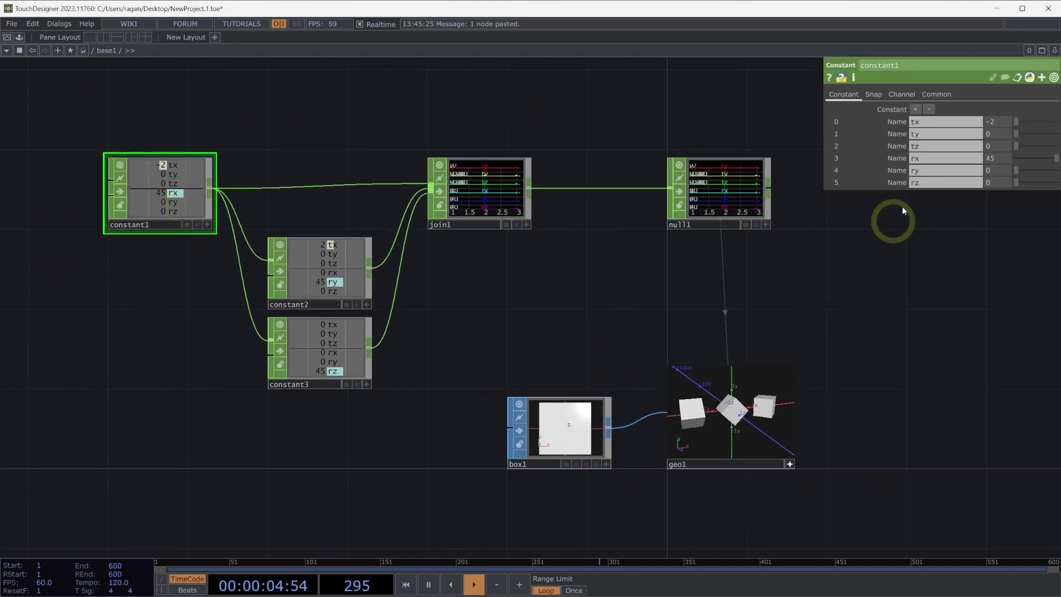
left_click(916, 109)
left_click(916, 109)
left_click(916, 110)
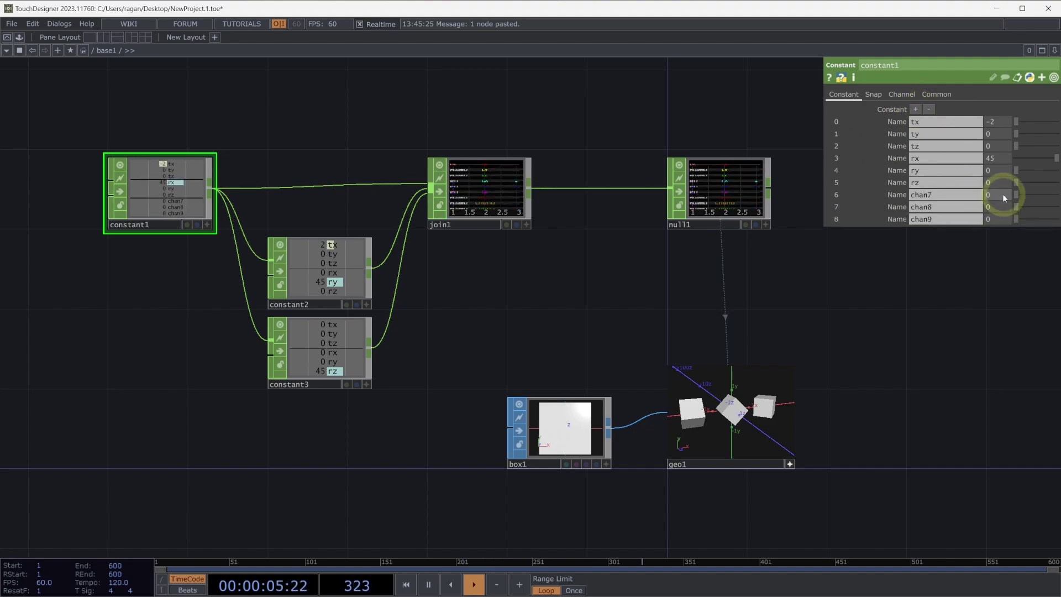
Step: Name constant1's three new channels sx, sy and sz
left_click(934, 194)
type("sx")
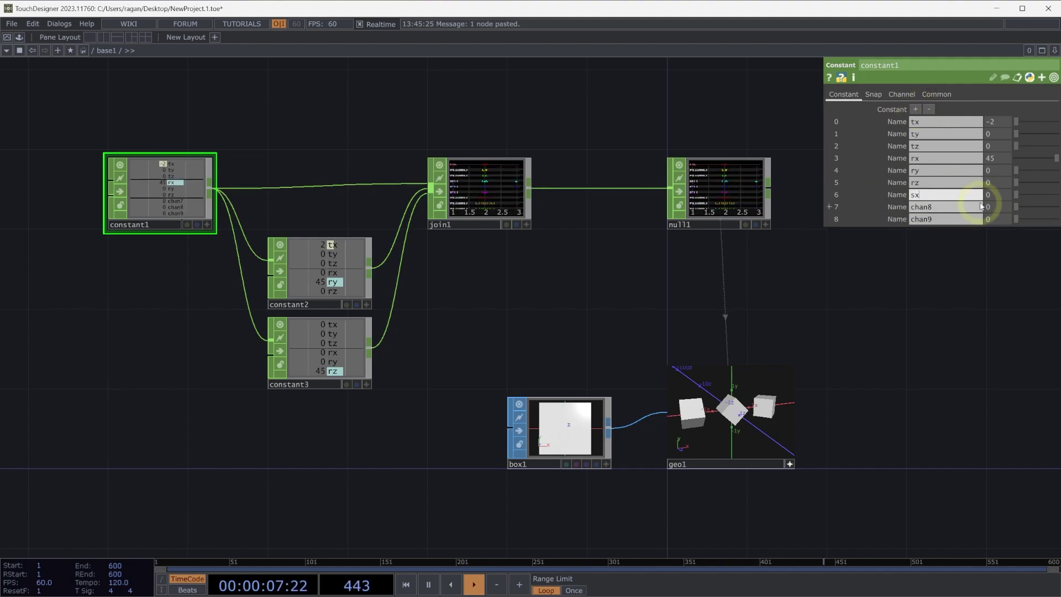
key("Tab")
type("sy")
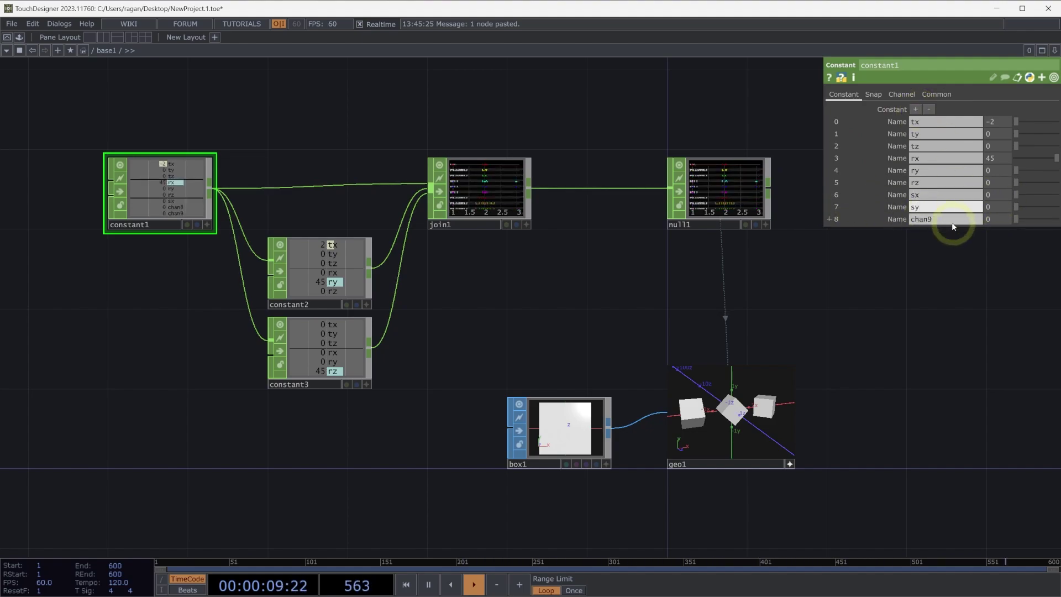
key("Tab")
type("s")
key("Return")
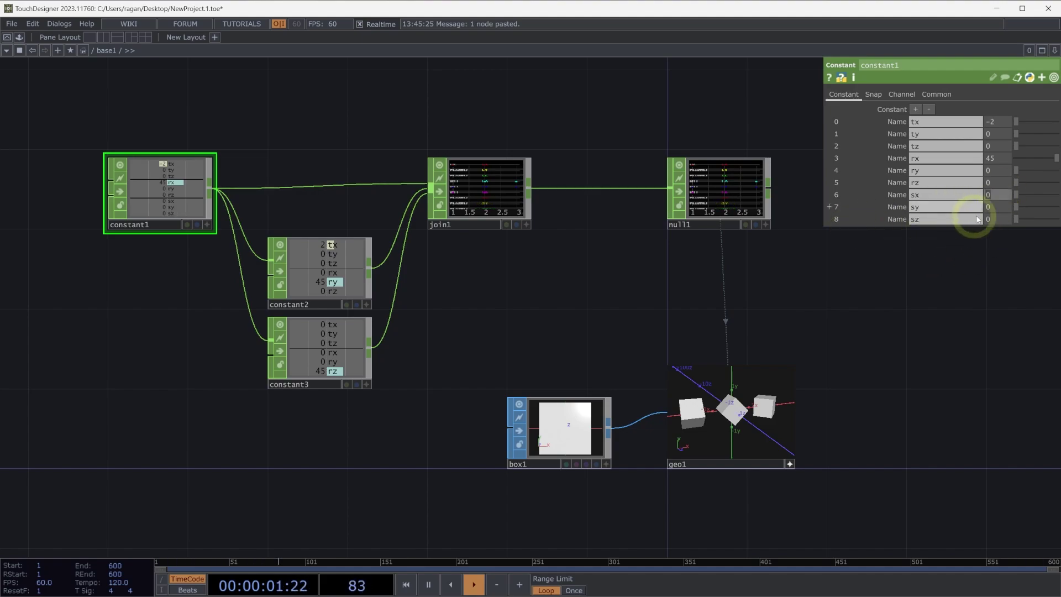
Step: Set the sx, sy and sz channels of constant1 to 1
left_click(997, 209)
type("1")
left_click(998, 221)
type("1")
left_click(923, 296)
Step: Snapshot constant1's channels into constant2 and constant3 together
left_click_drag(303, 197, 343, 367)
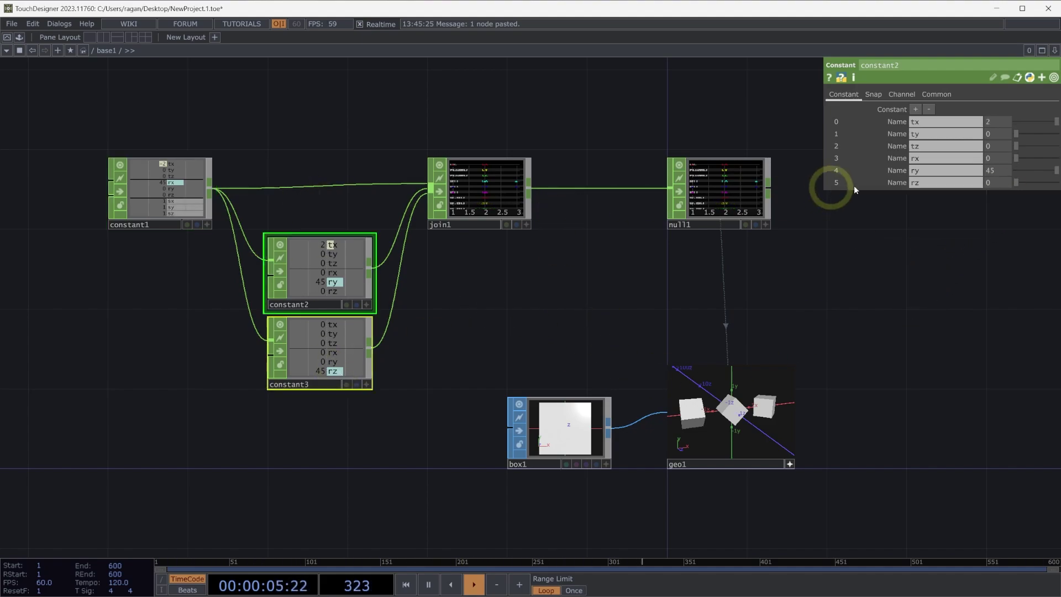
left_click(874, 94)
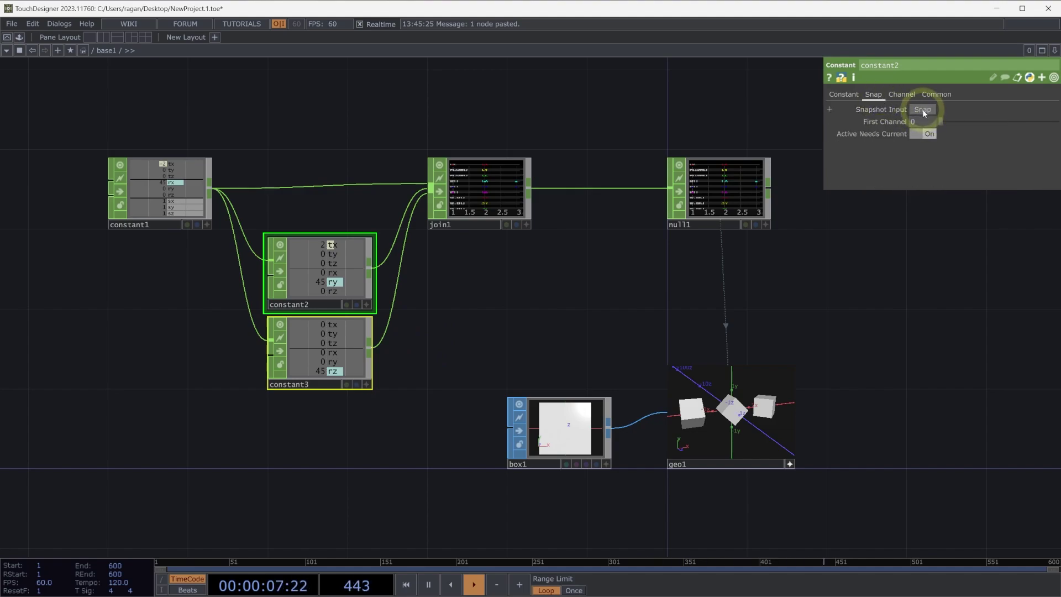
left_click(923, 109)
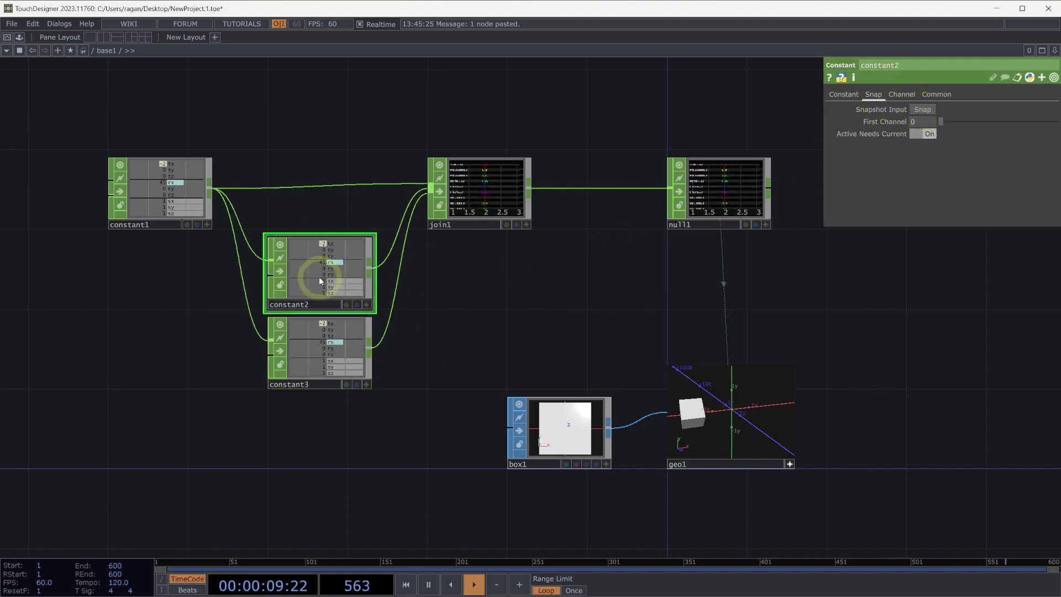
Step: In constant2, set tx to 2, rx to 0 and ry to 45
scroll(319, 276, "up", 3)
left_click_drag(650, 259, 573, 231)
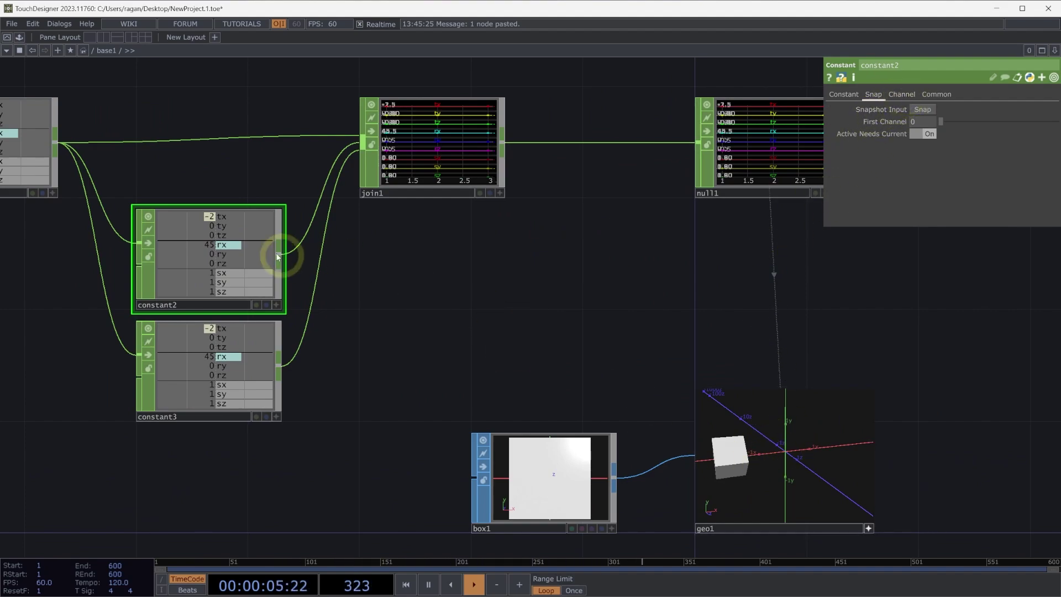
left_click(846, 94)
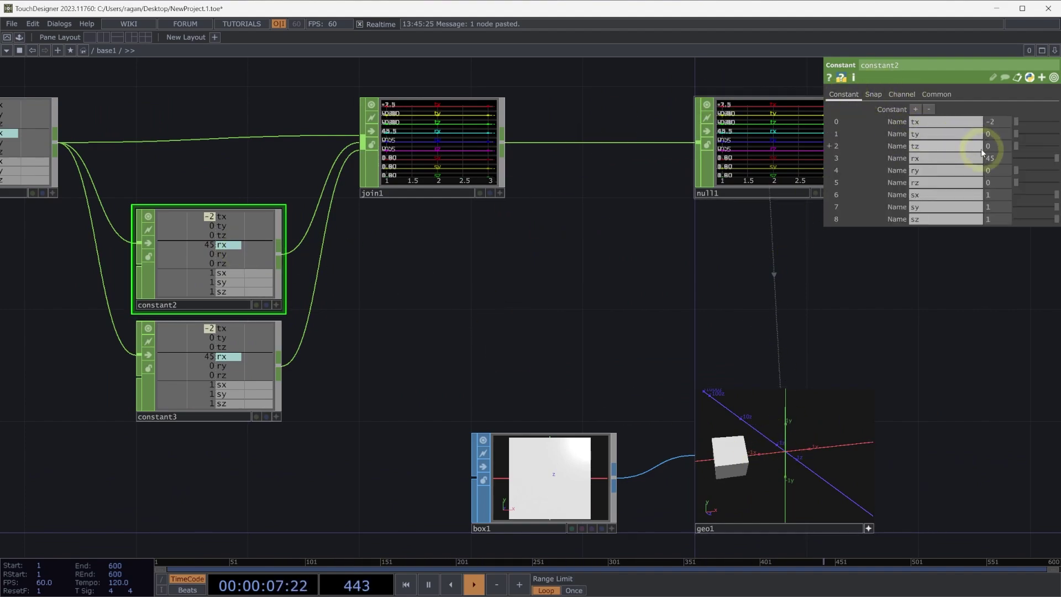
left_click_drag(1002, 124, 943, 143)
type("2")
key("Return")
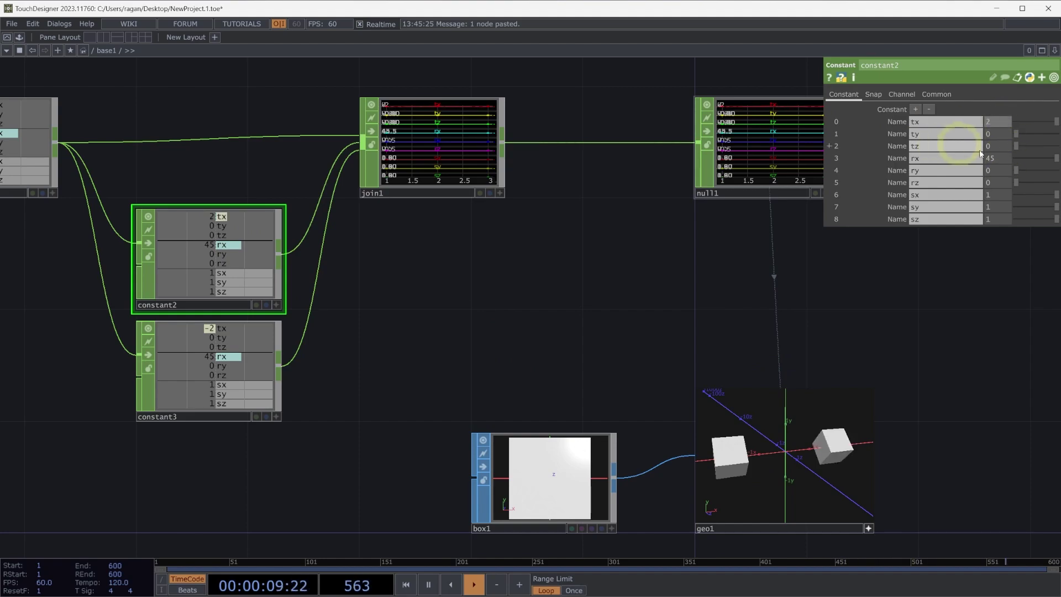
type("0")
key("Return")
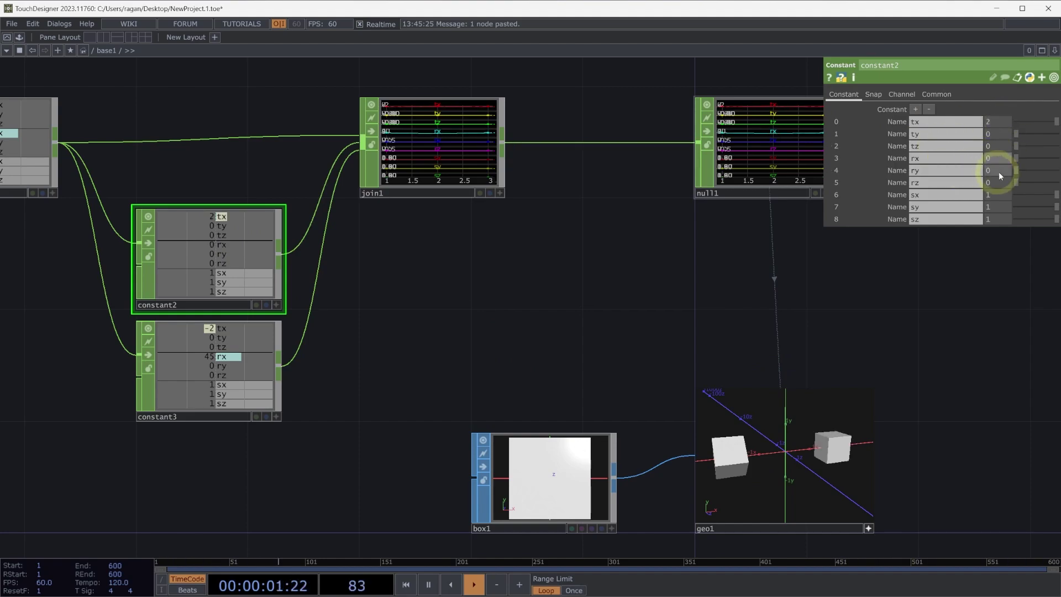
type("45")
key("Return")
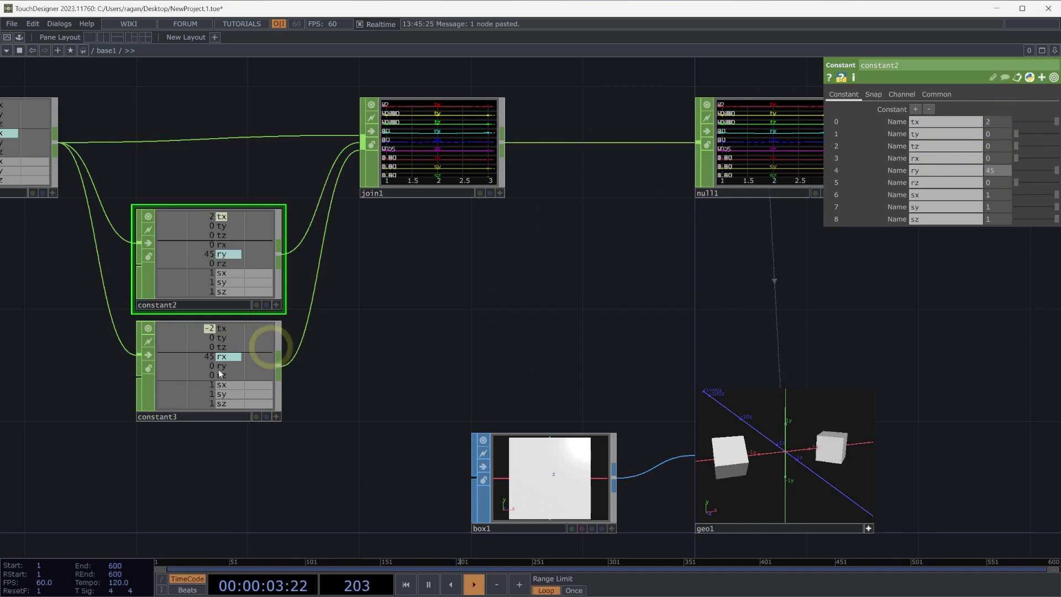
Step: In constant3, set rx to 0, rz to 45 and tx to 0
left_click(211, 404)
left_click(844, 94)
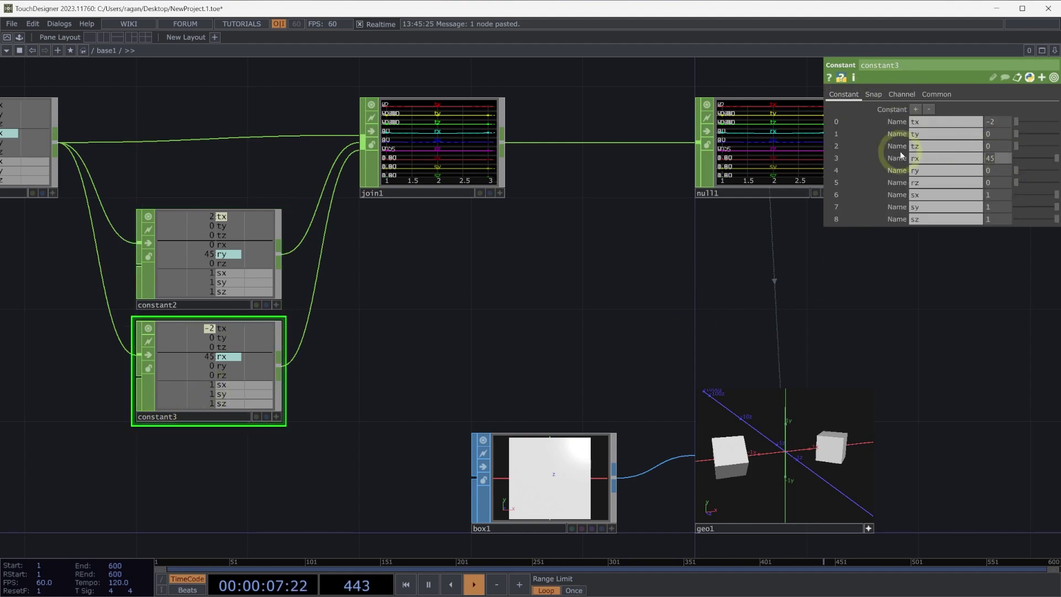
key("Return")
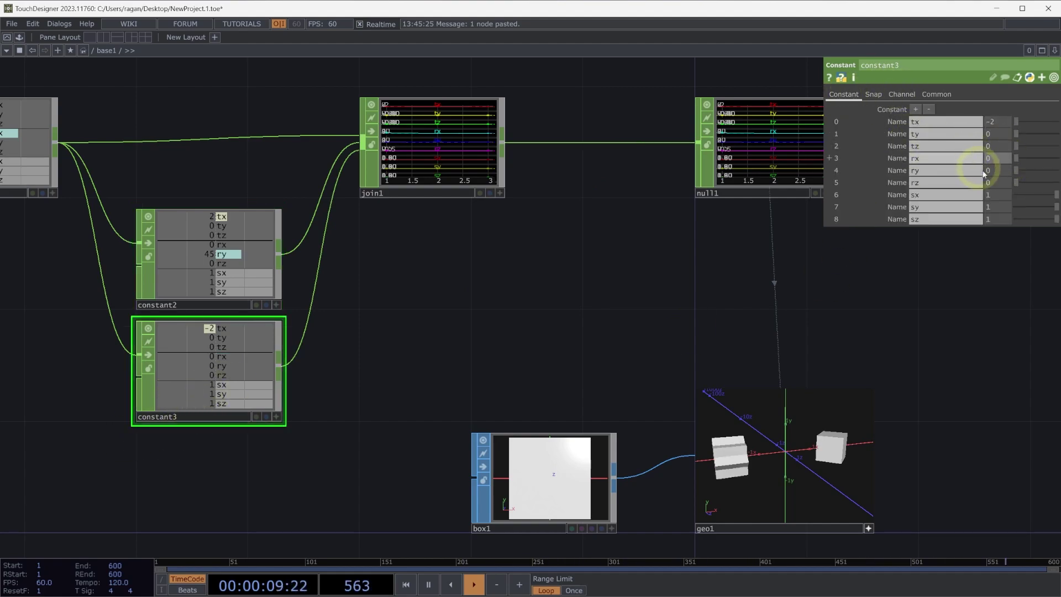
type("45")
key("Return")
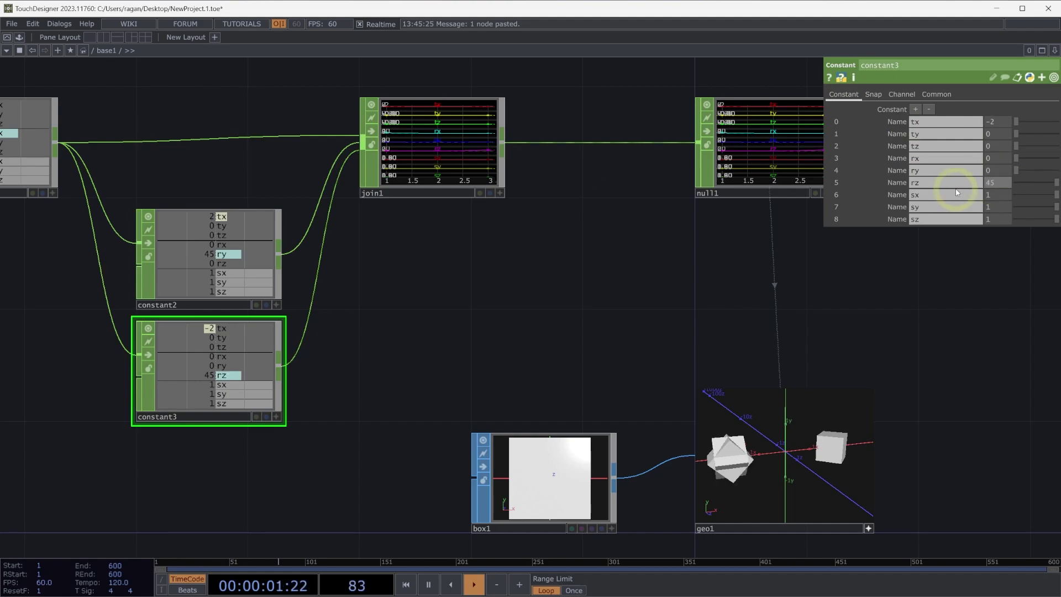
type("0")
key("Return")
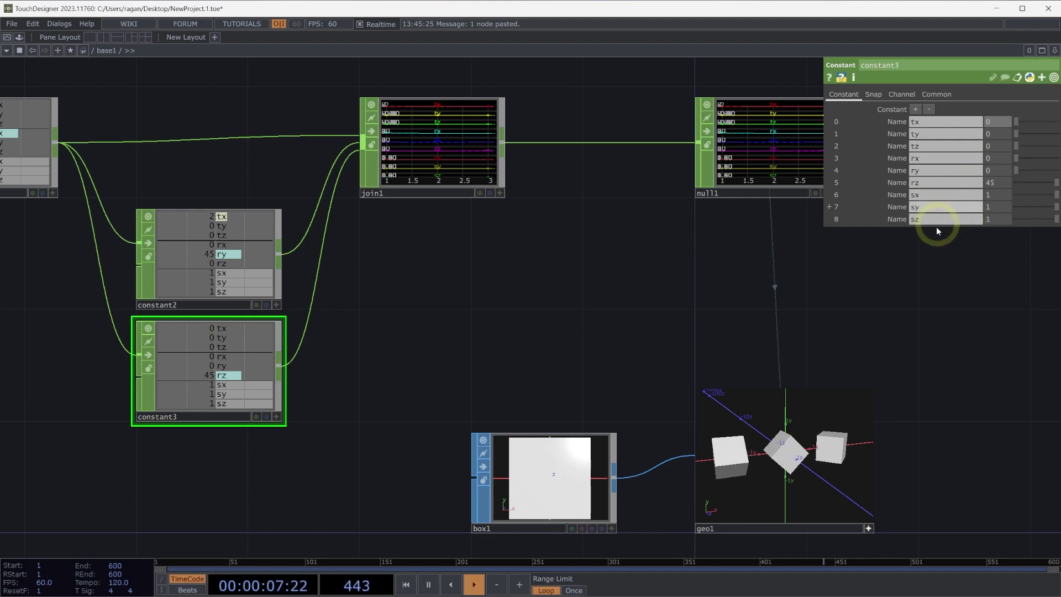
Step: Reduce constant2's sy to about 0.46, and constant3's sx to about 0.19 and sy to about 0.32
scroll(838, 278, "down", 2)
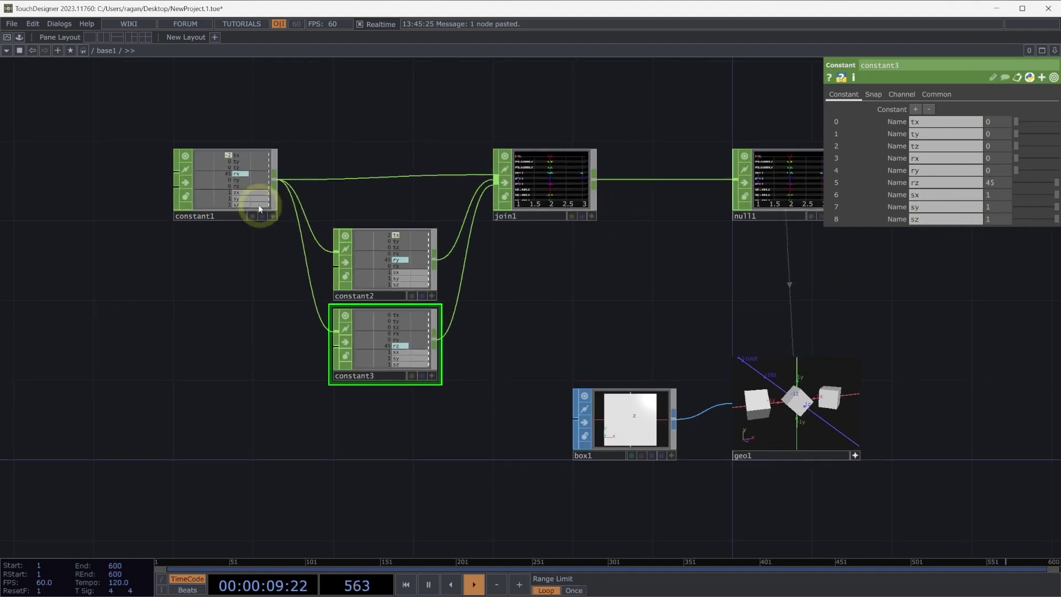
left_click(381, 250)
left_click_drag(1026, 205, 1050, 218)
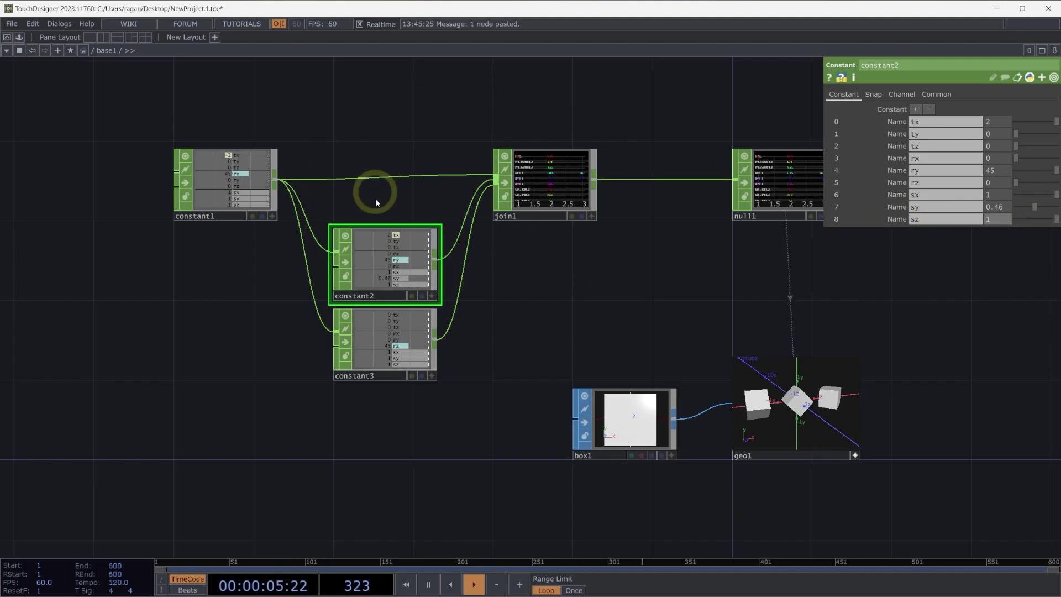
left_click(372, 353)
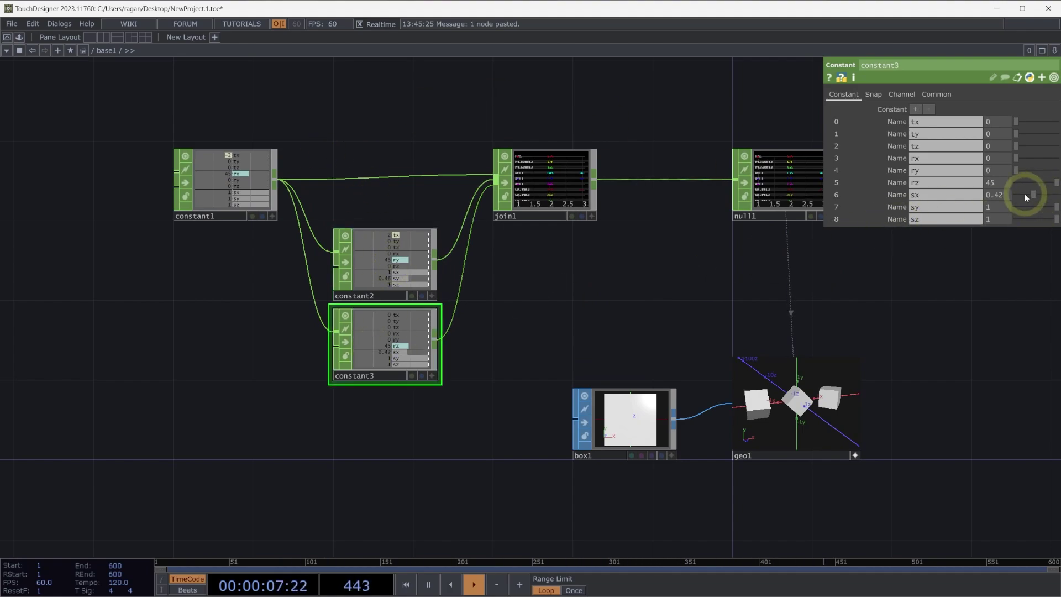
left_click_drag(1037, 207, 1030, 204)
Step: Map geo1's instance Scale X, Scale Y and Scale Z to the sx, sy and sz channels
left_click_drag(753, 333, 875, 482)
left_click_drag(702, 484, 585, 456)
scroll(704, 460, "up", 3)
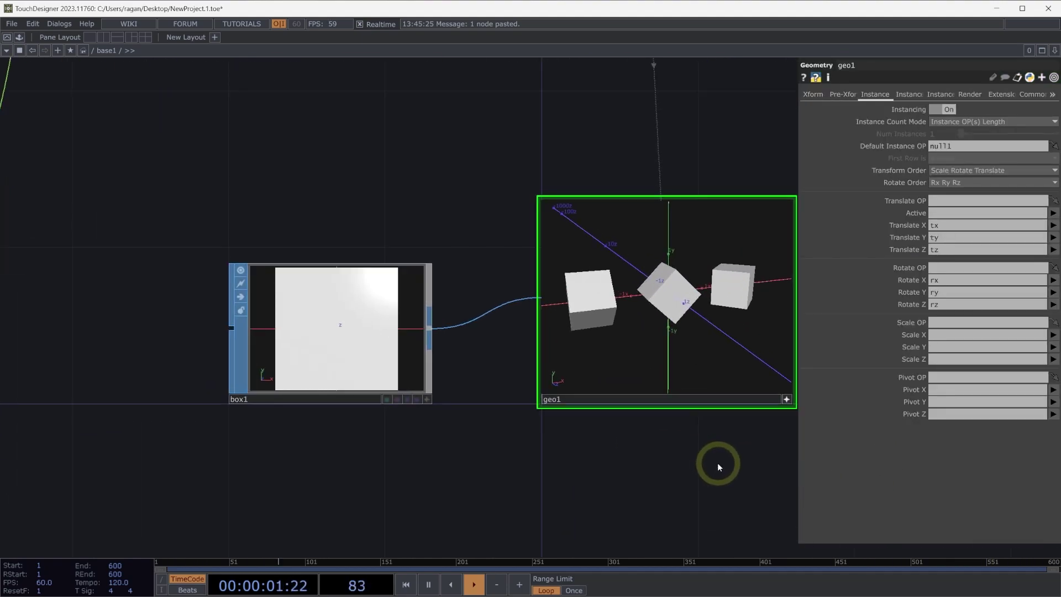
left_click(1053, 335)
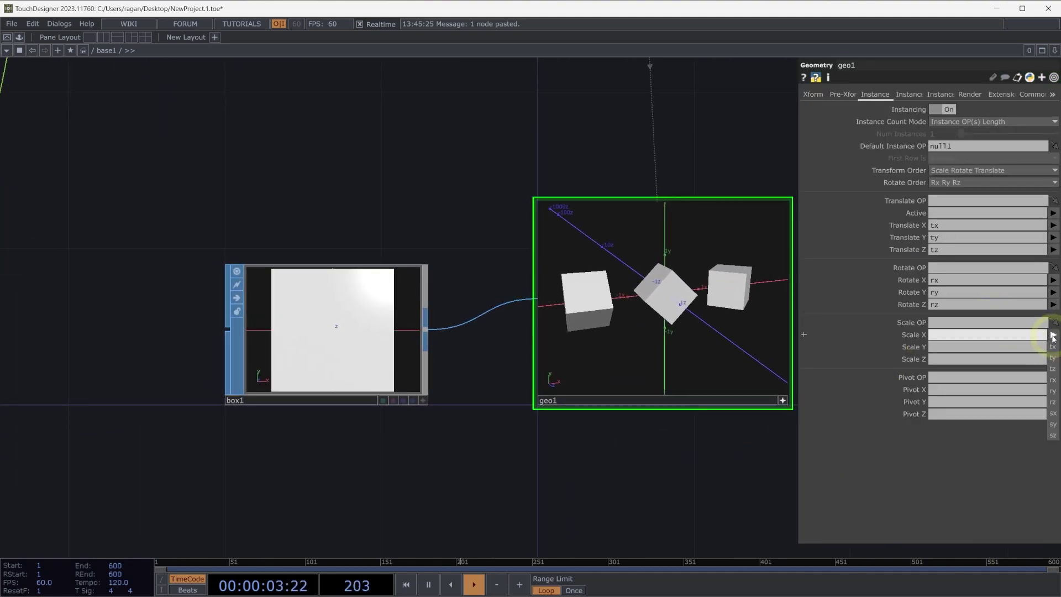
left_click(1054, 414)
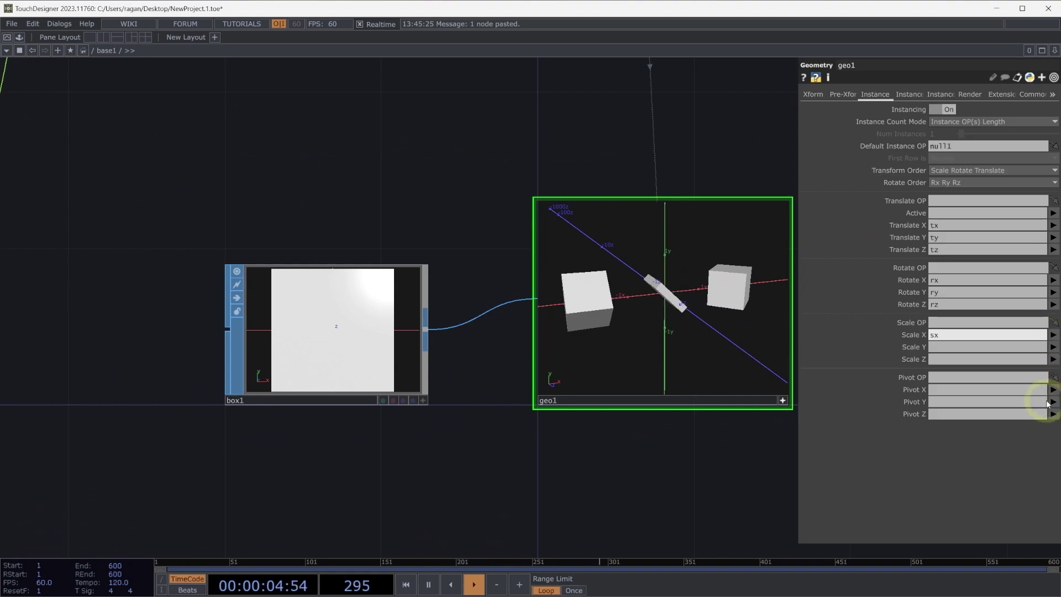
left_click(1054, 349)
left_click(1050, 436)
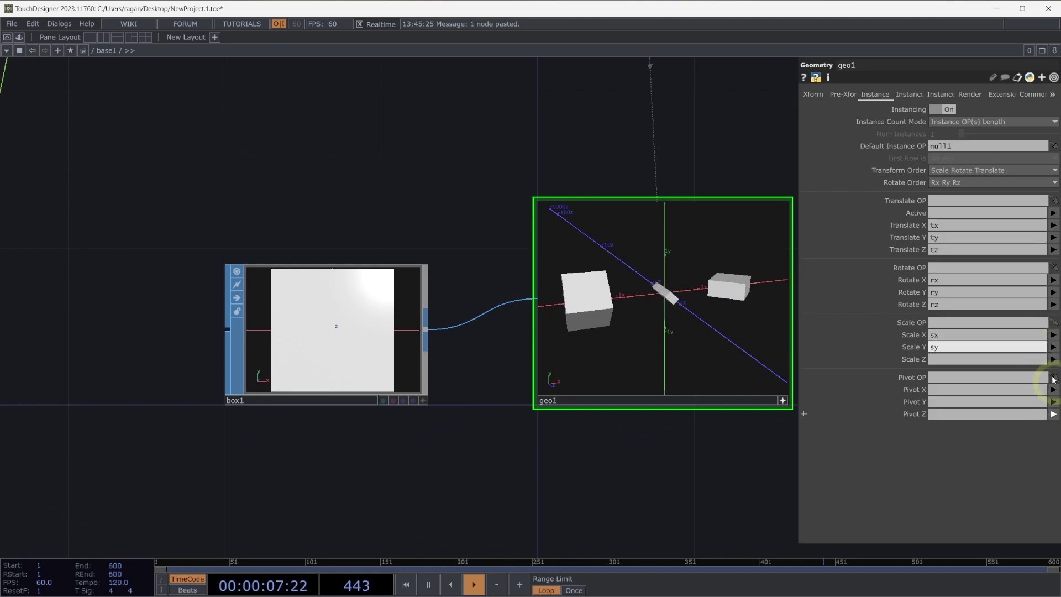
left_click(1053, 360)
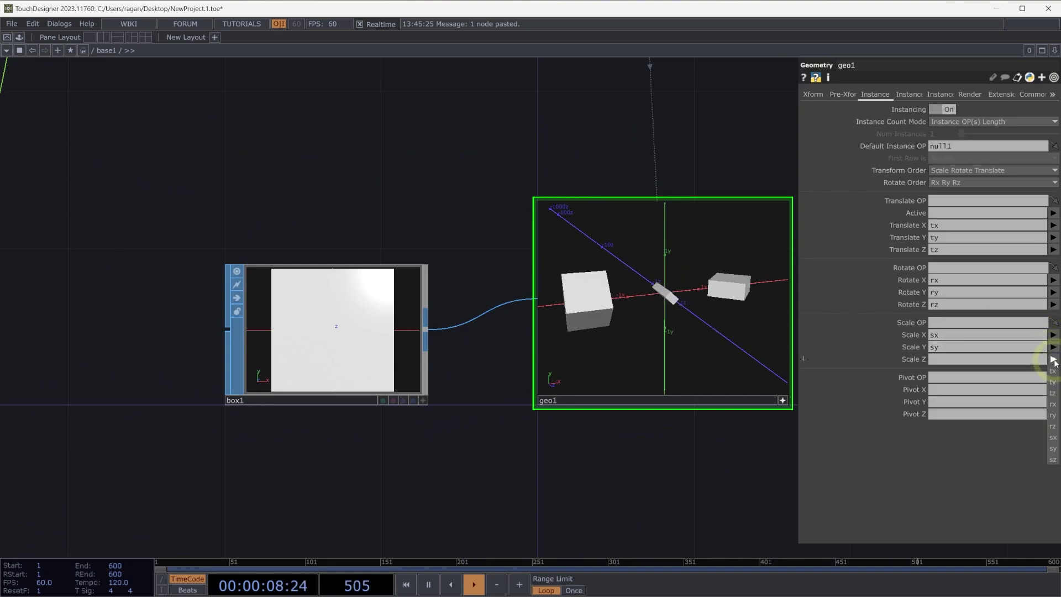
left_click(1054, 460)
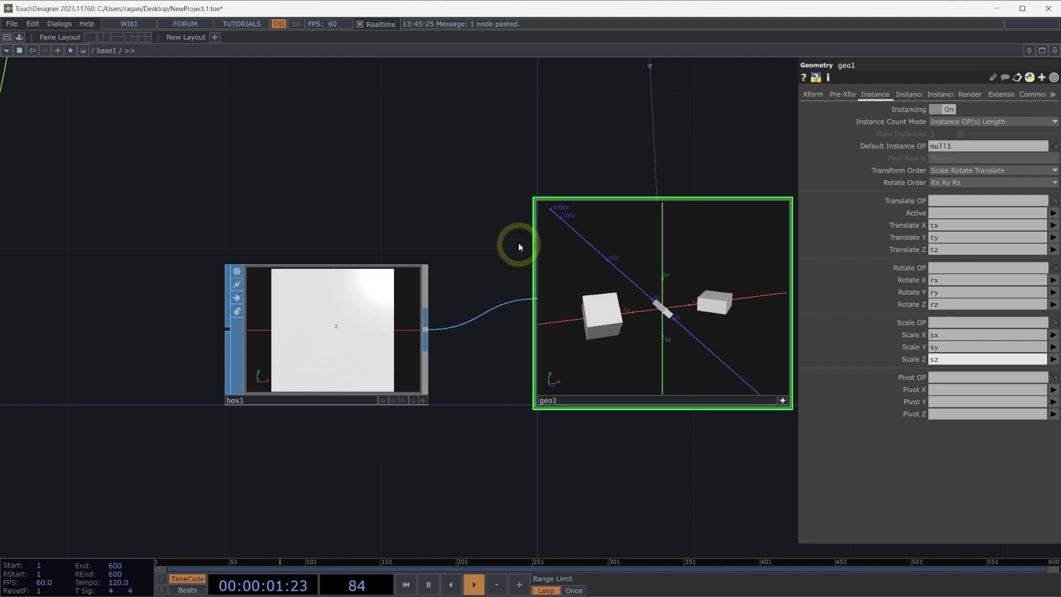
Step: In constant2, set sy to 1 and reduce sz to about 0.64
scroll(436, 219, "down", 3)
scroll(397, 273, "up", 1)
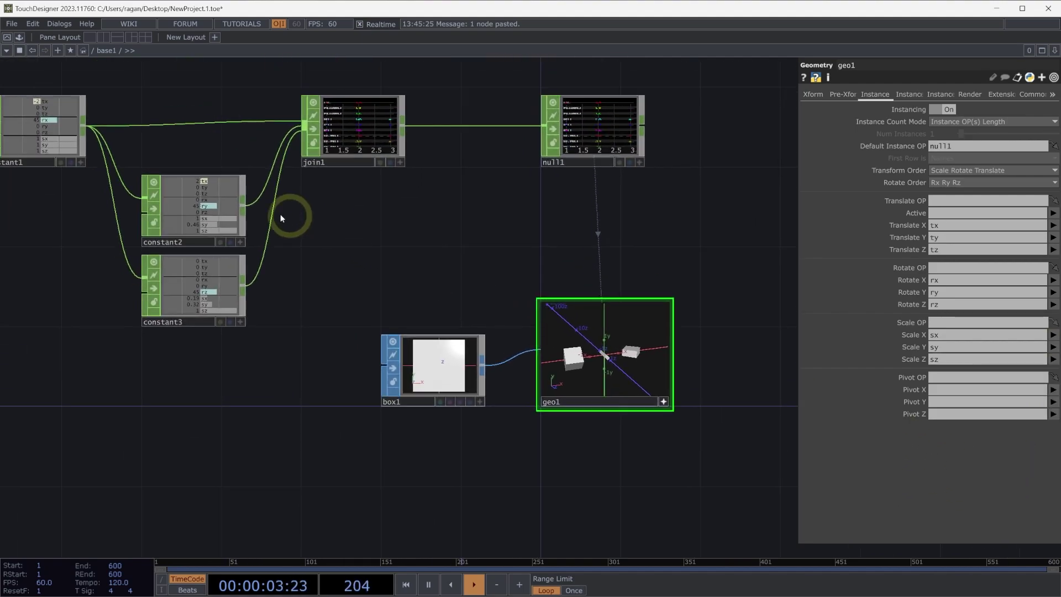
left_click(225, 198)
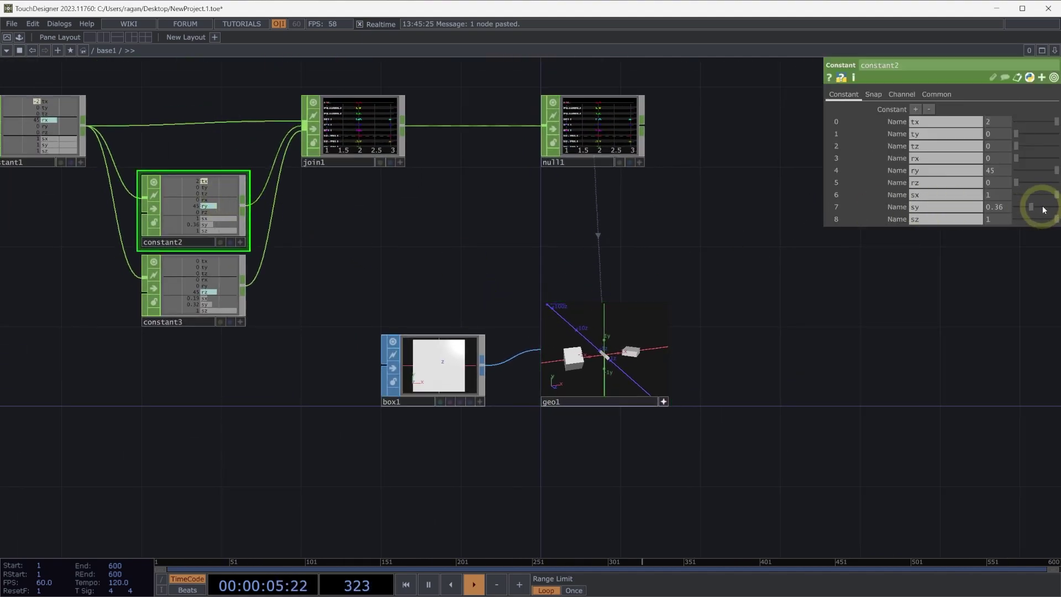
mouse_move(1045, 206)
left_mouse_down()
mouse_move(1028, 205)
mouse_move(1059, 208)
mouse_move(1035, 220)
left_mouse_up()
scroll(751, 348, "up", 5)
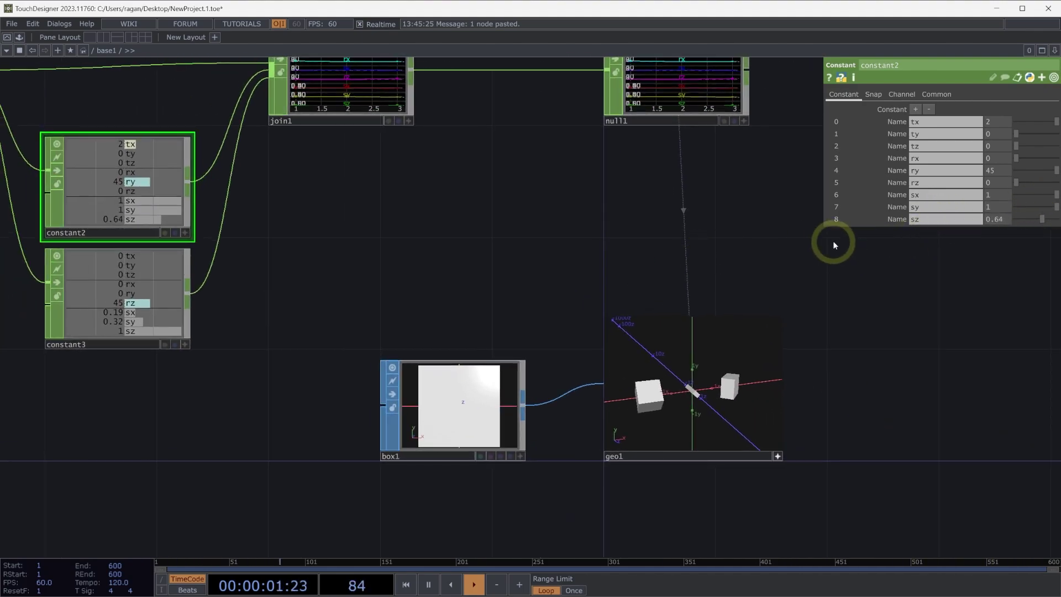
Step: Show geo1's Instance 2 parameters and widen the parameter display to make its page names readable
left_click_drag(754, 270, 756, 314)
scroll(750, 293, "down", 4)
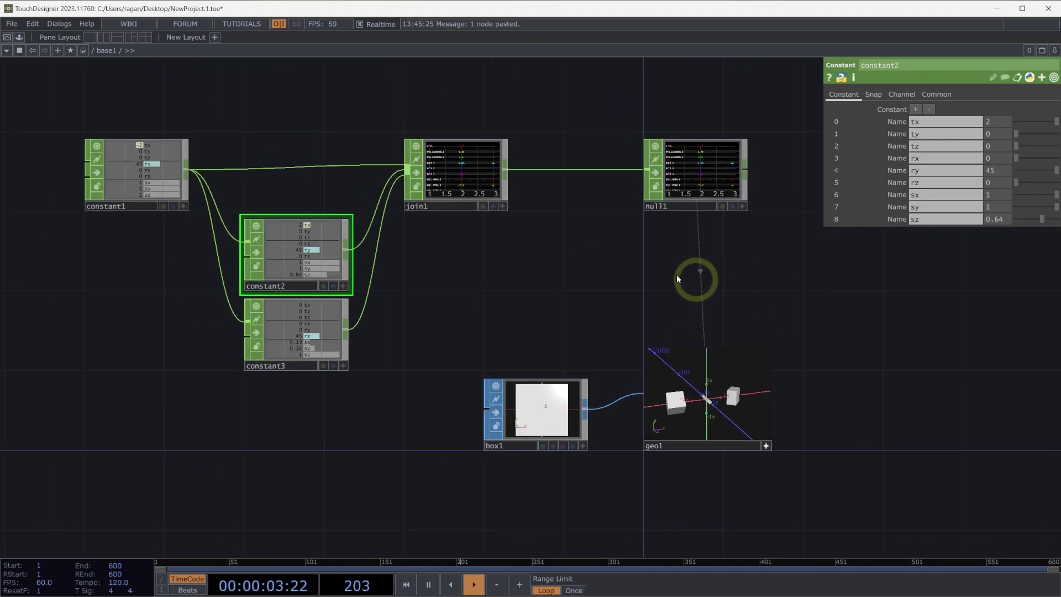
left_click(735, 420)
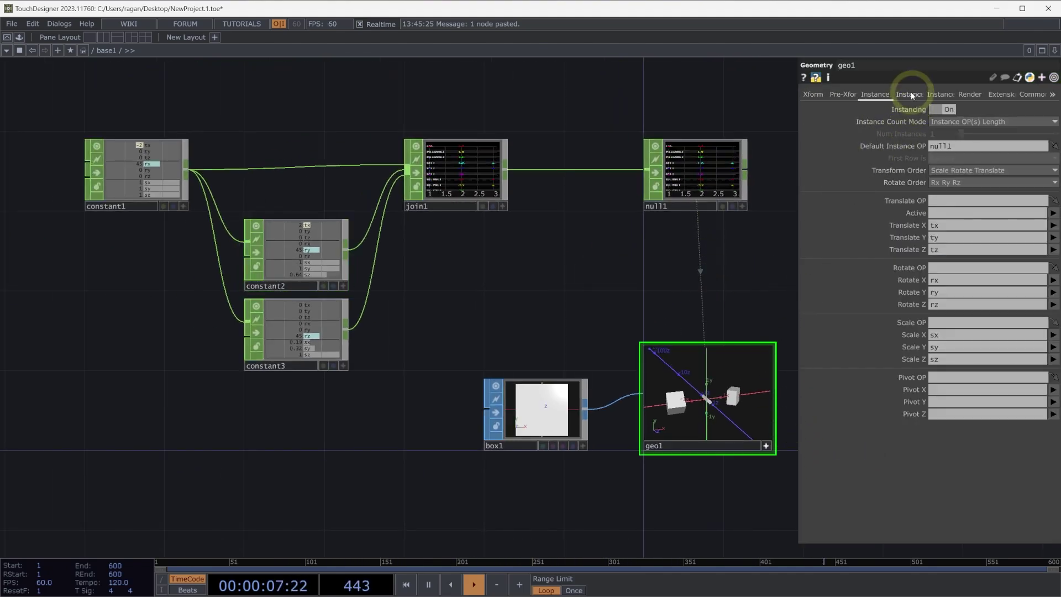
left_click(906, 94)
left_click_drag(760, 199, 712, 197)
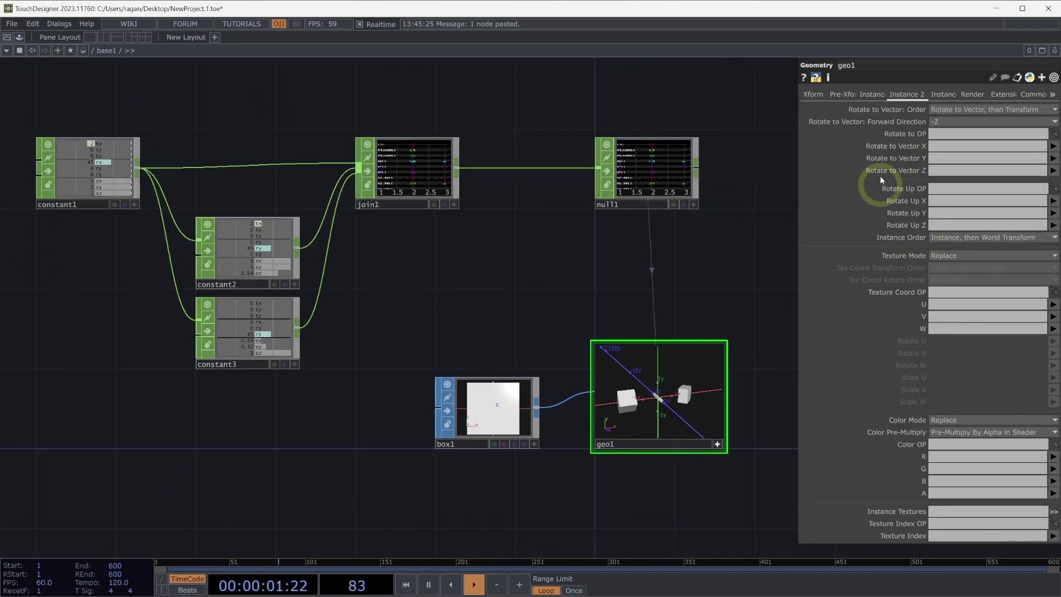
left_click_drag(799, 268, 750, 267)
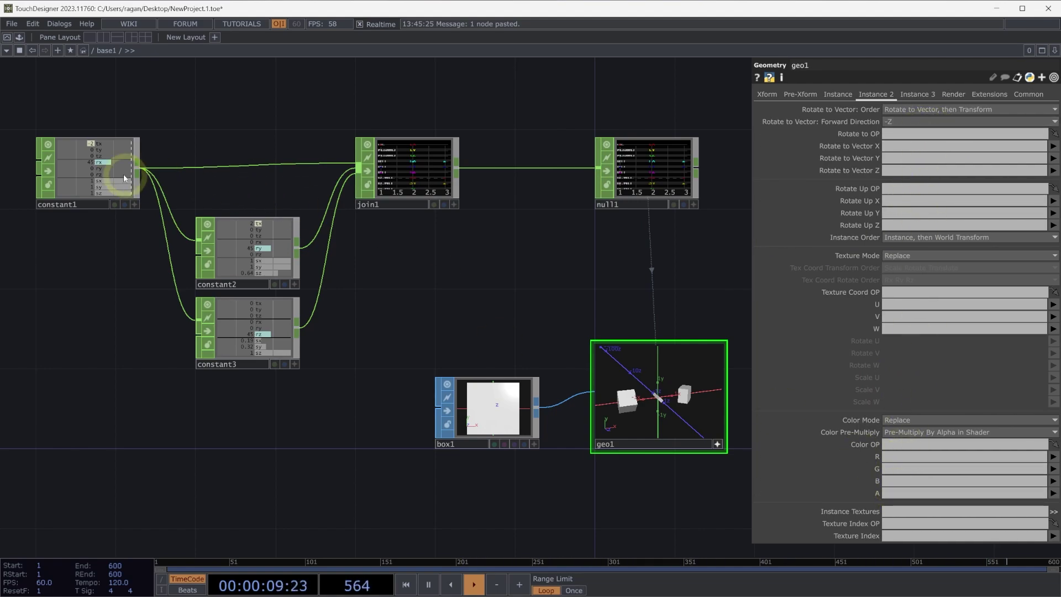
Step: Add three channels to constant1 and name them r, g and b
left_click(98, 172)
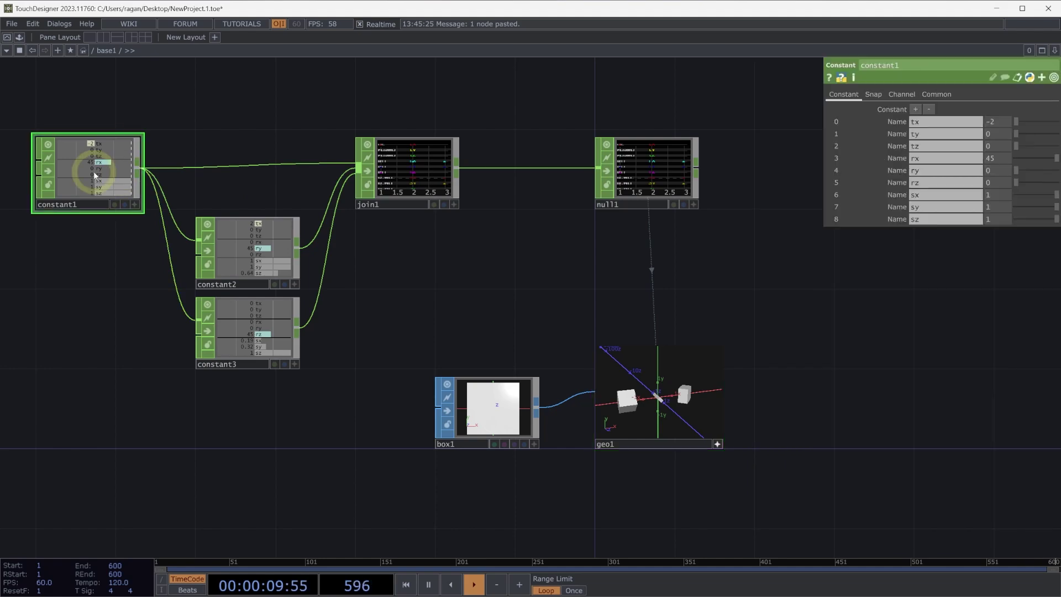
left_click(916, 110)
left_click(915, 110)
left_click(915, 110)
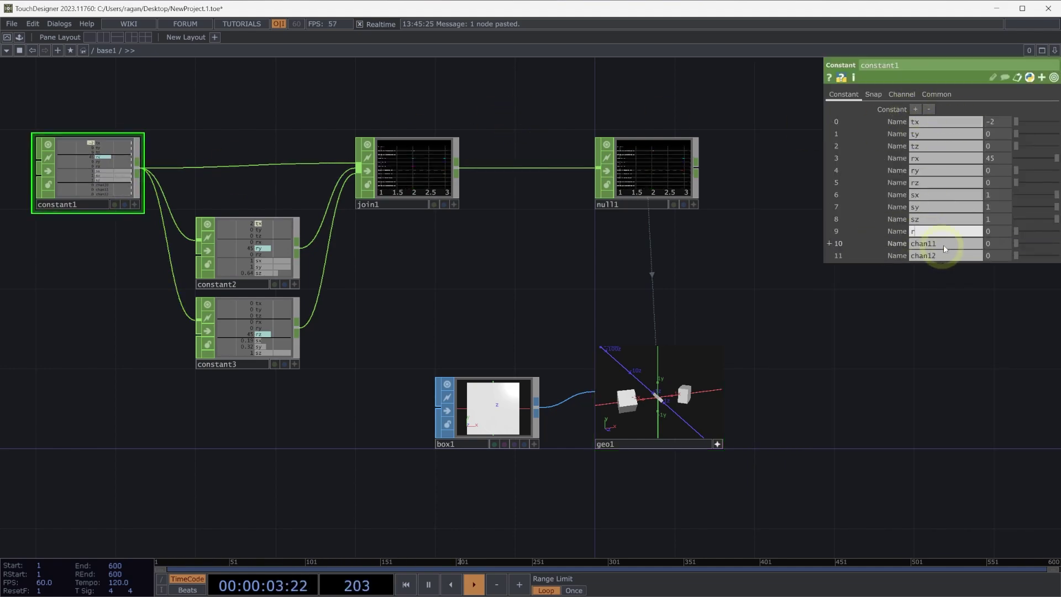
key("Tab")
type("g")
key("Tab")
type("b")
key("Return")
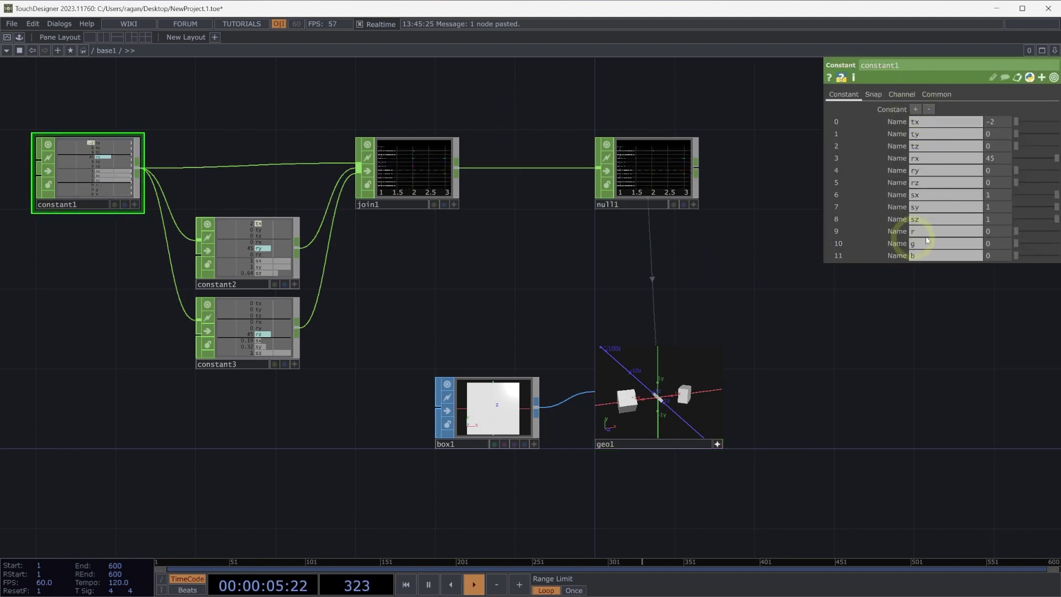
Step: Set constant1's r, g and b channels to 1
left_click(999, 231)
type("1")
left_click(1005, 244)
type("1")
left_click(1001, 256)
type("1")
Step: Snapshot constant1's channels into both constant2 and constant3 together
left_click_drag(209, 153, 293, 365)
left_click(873, 94)
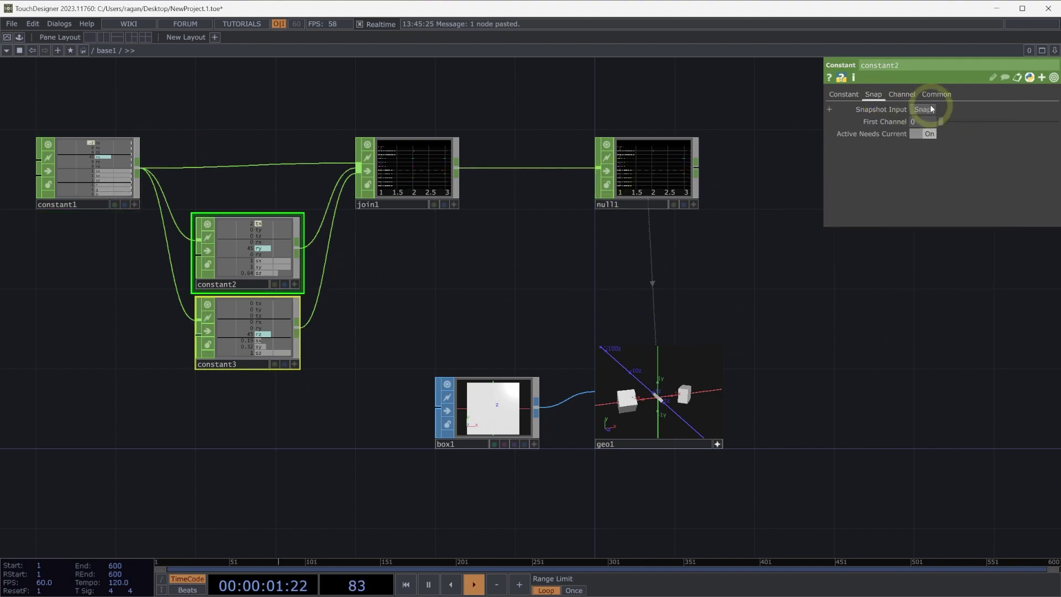
left_click(930, 109)
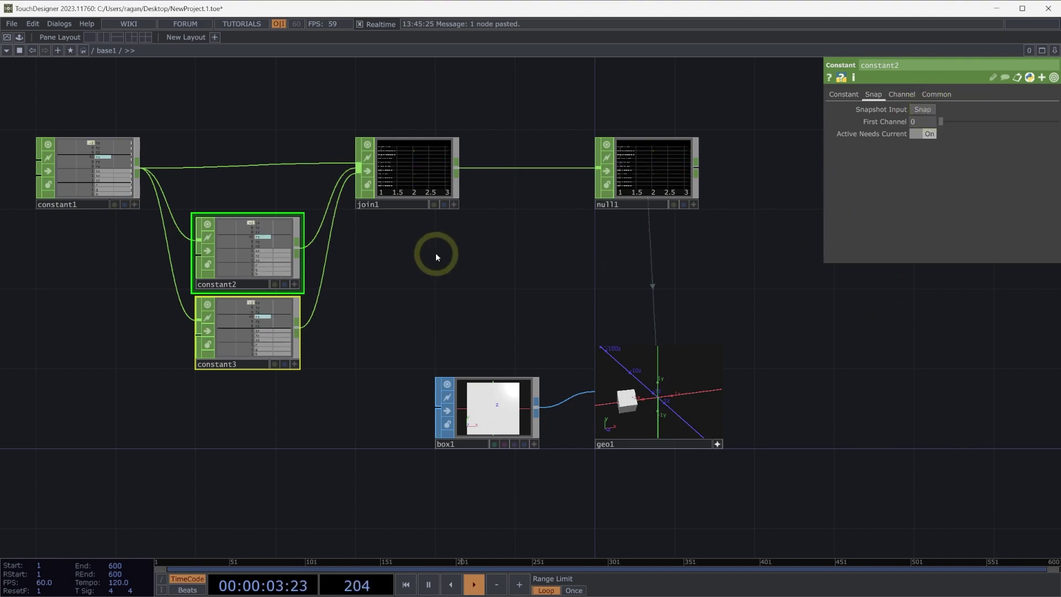
left_click(291, 250)
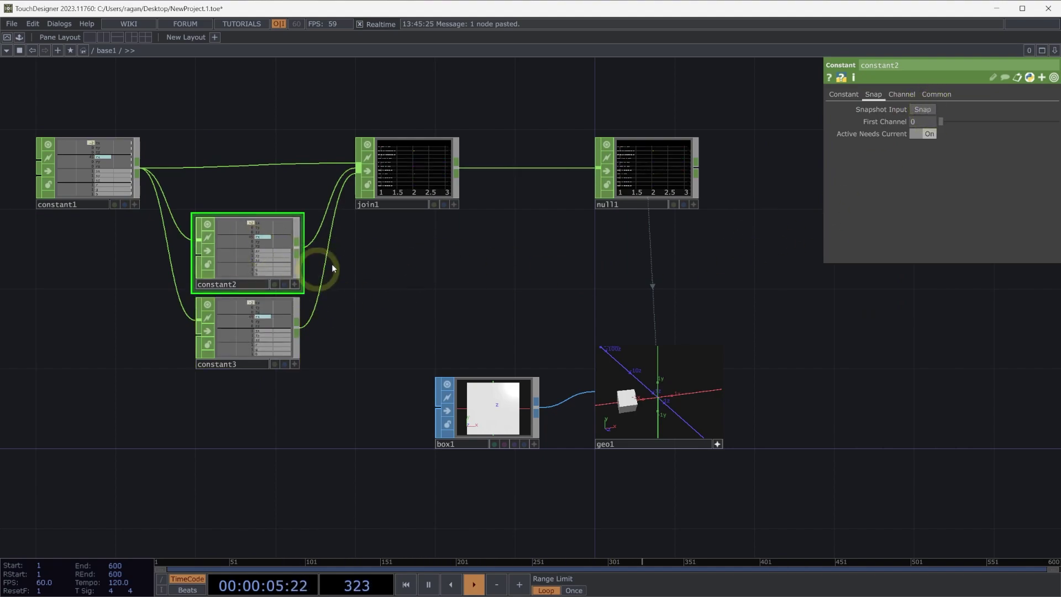
Step: Map geo1's instance color R, G and B to the r, g and b channels
left_click_drag(586, 281, 740, 478)
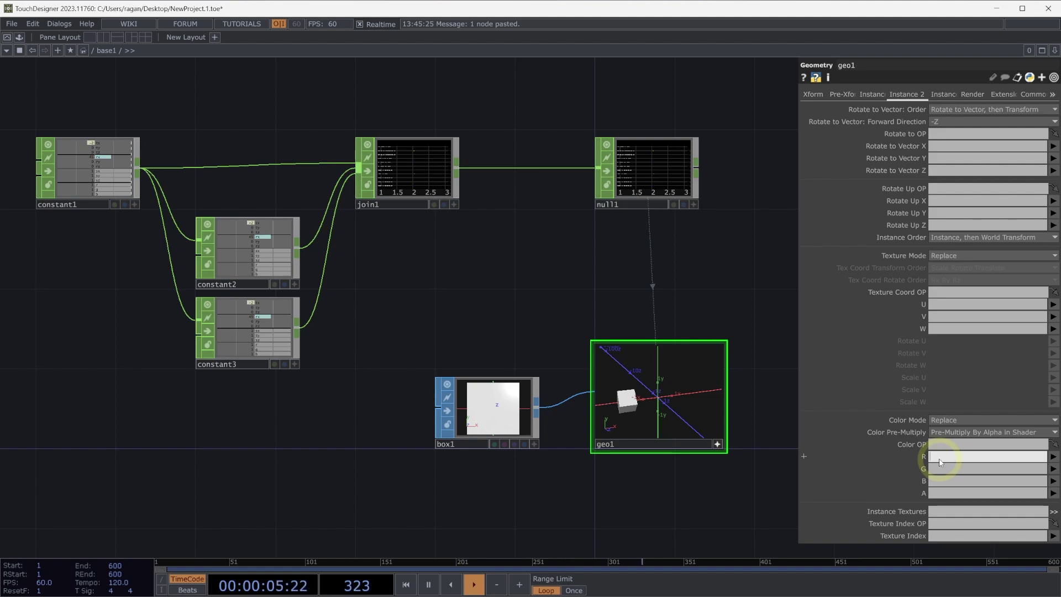
left_click(1054, 457)
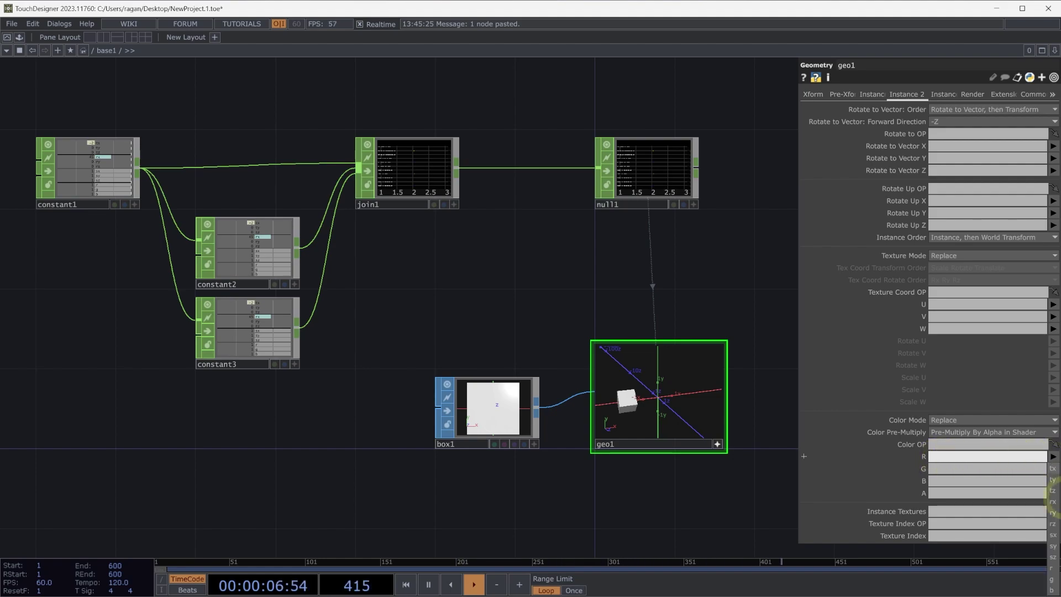
left_click(1052, 568)
left_click(1053, 469)
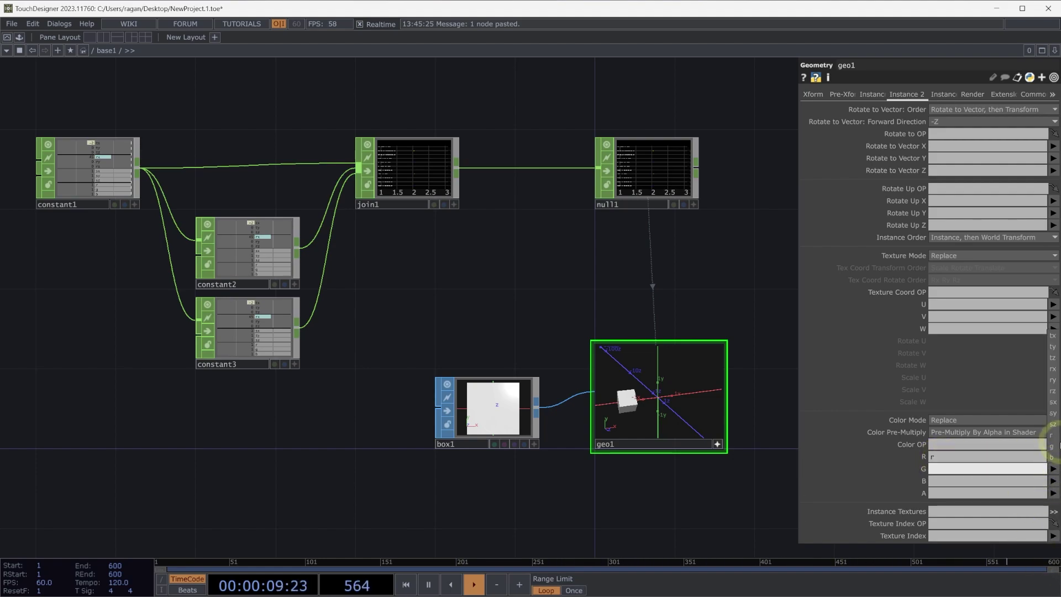
left_click(1053, 447)
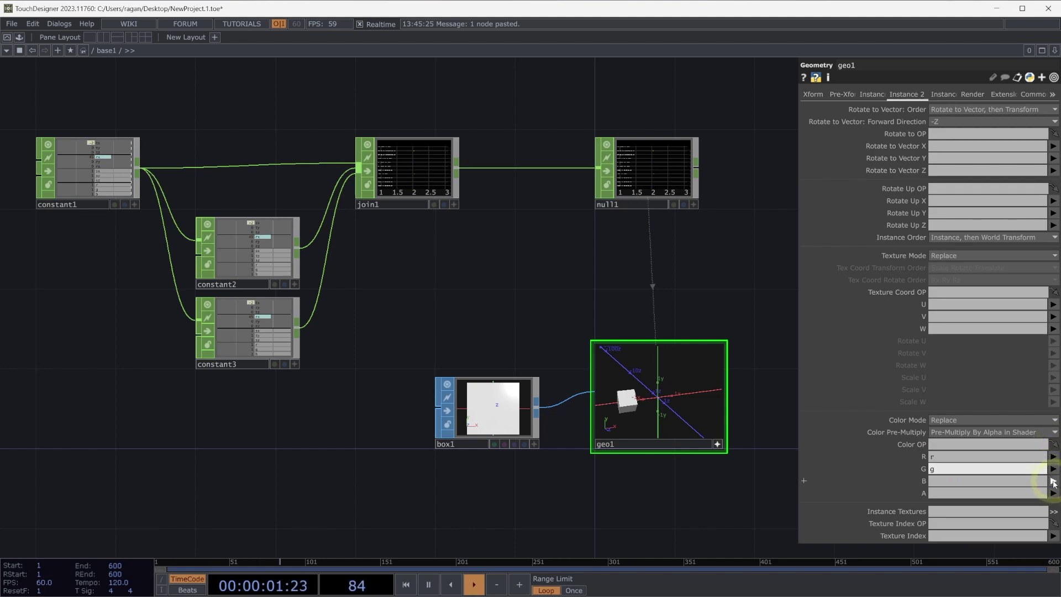
left_click(1053, 482)
left_click(1053, 469)
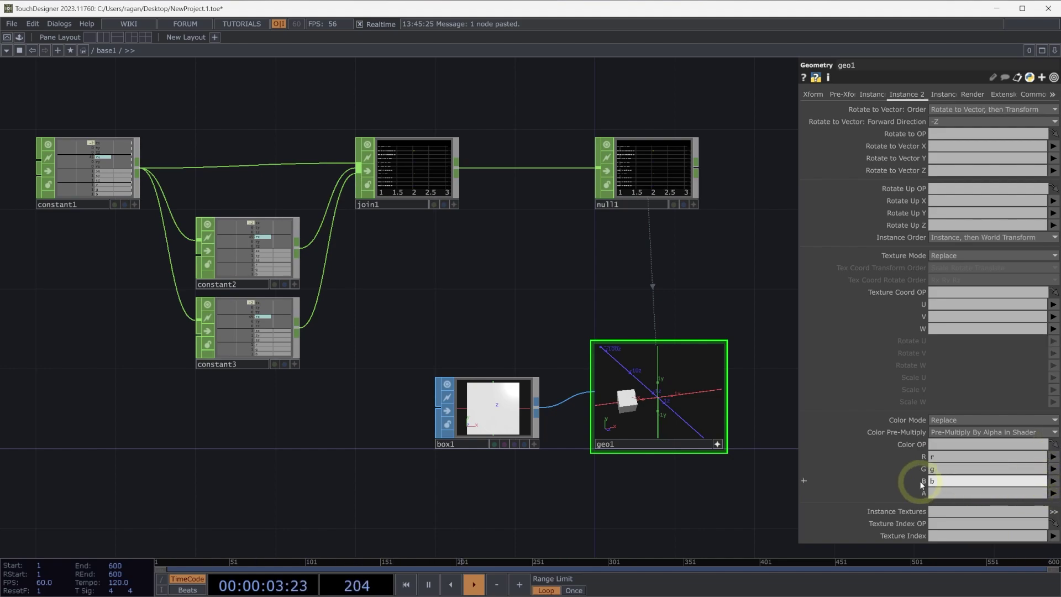
Step: Set constant1's g and b channels to 0, keeping r at 1 for a red instance
left_click(100, 169)
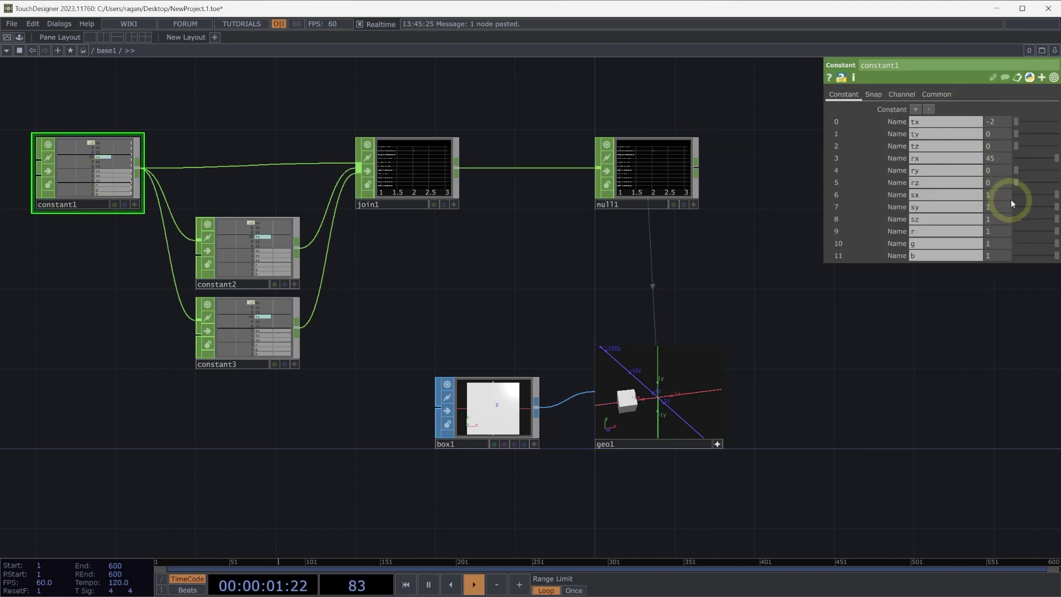
left_click_drag(1047, 243, 976, 260)
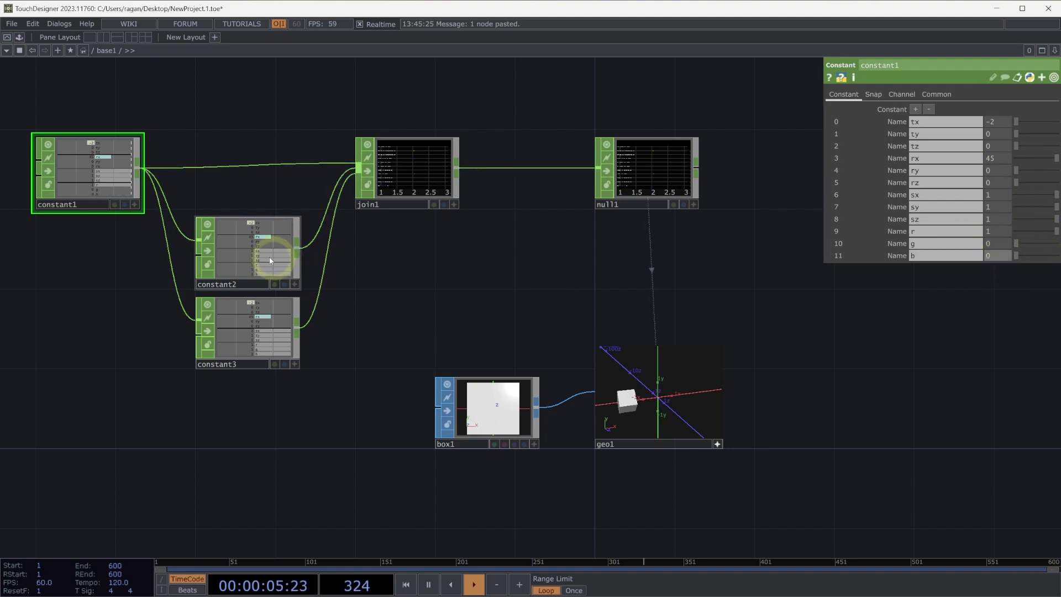
Step: Separate the other two instances by setting tx to 2 in constant2 and 0 in constant3
left_click(268, 257)
left_click(847, 94)
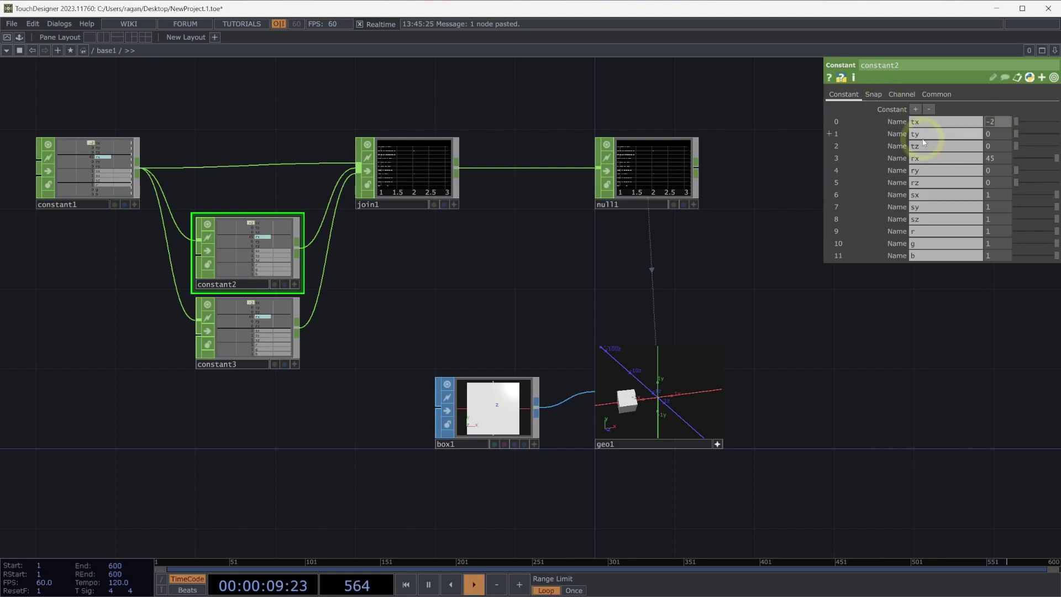
type("2")
key("Return")
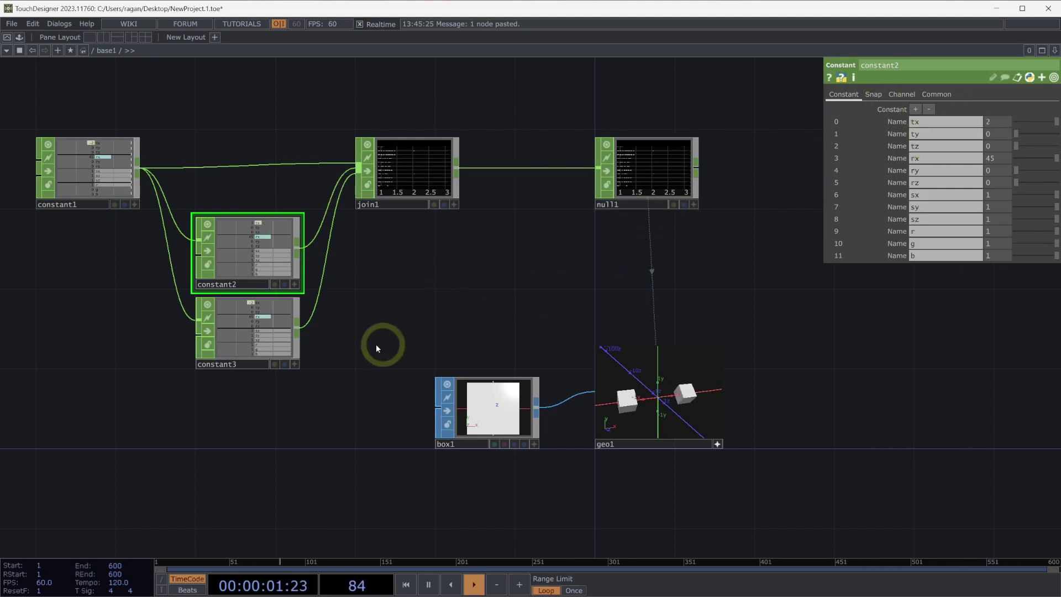
left_click(274, 334)
left_click(843, 94)
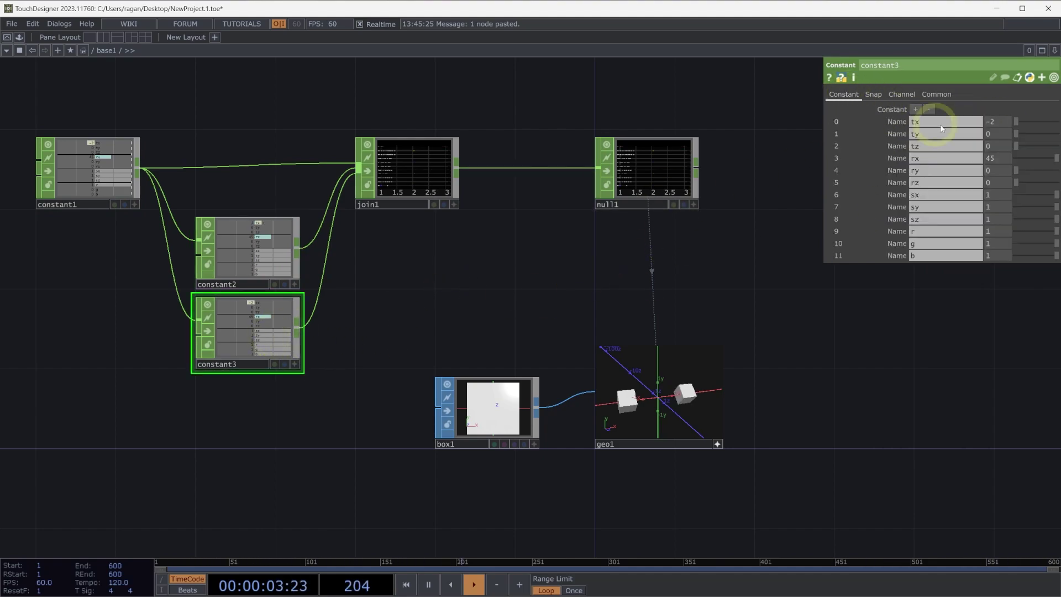
left_click(998, 123)
type("0")
key("Return")
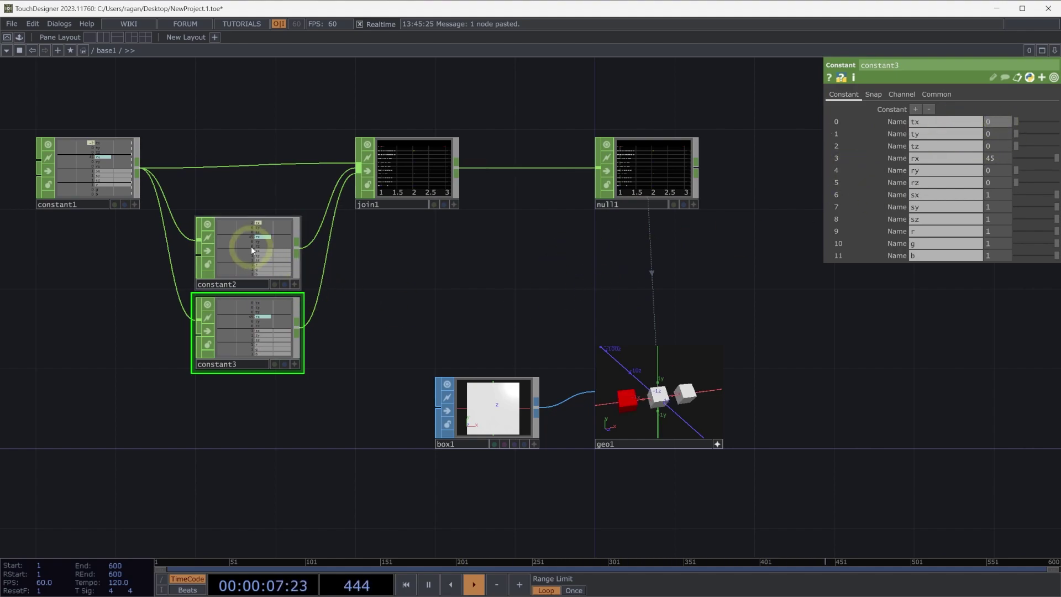
Step: Color the second instance blue by reducing constant2's r and g channels to 0
left_click(239, 258)
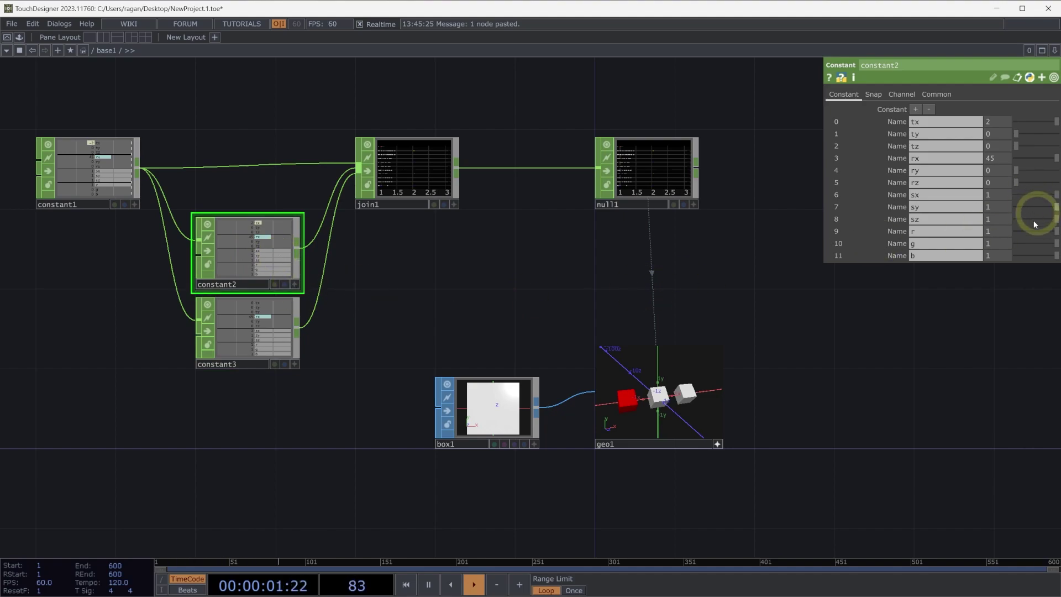
left_click_drag(1055, 231, 959, 232)
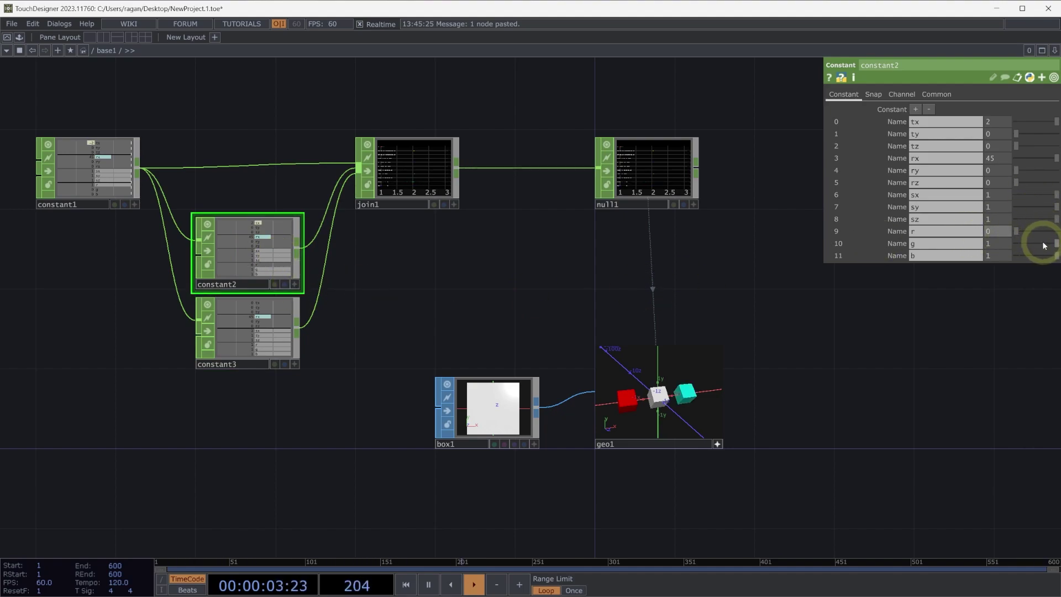
left_click_drag(1044, 246, 938, 244)
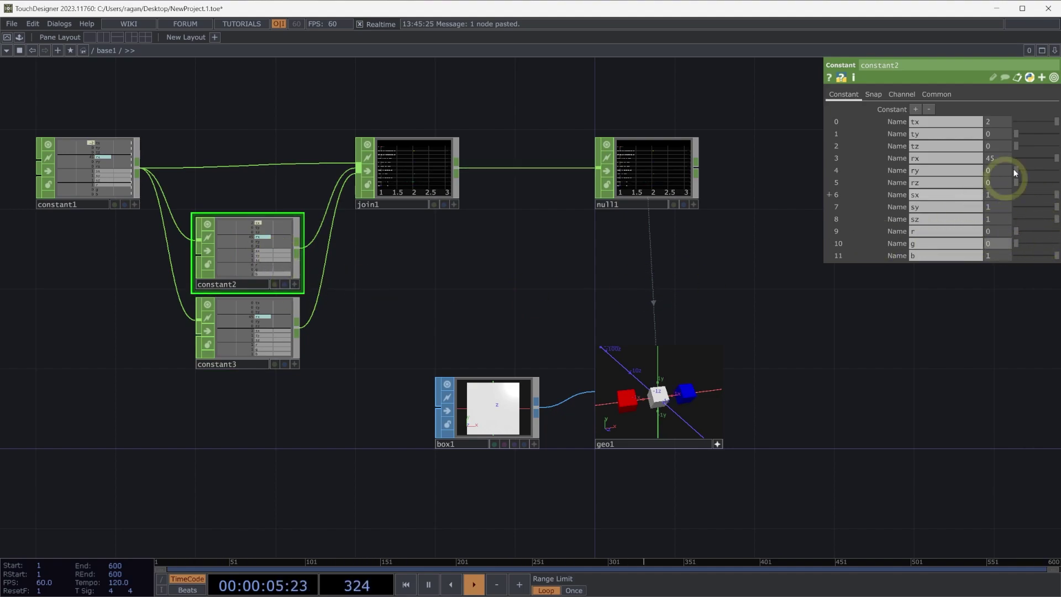
Step: Rotate the second instance by setting constant2's rx to 0 and ry to 45
left_click_drag(1055, 158, 968, 165)
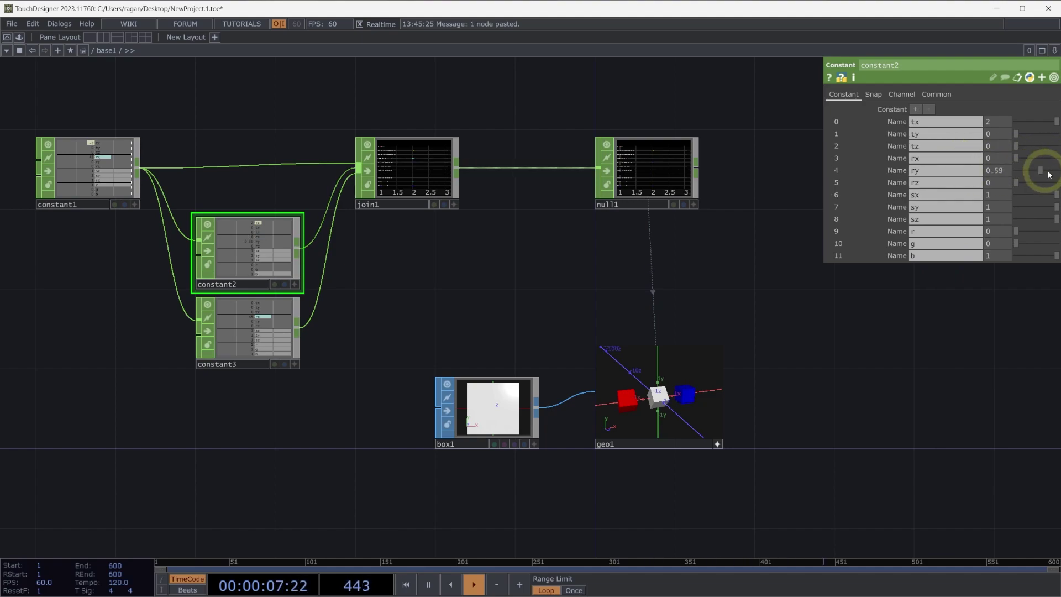
left_click_drag(1054, 174, 1058, 171)
left_click(1002, 176)
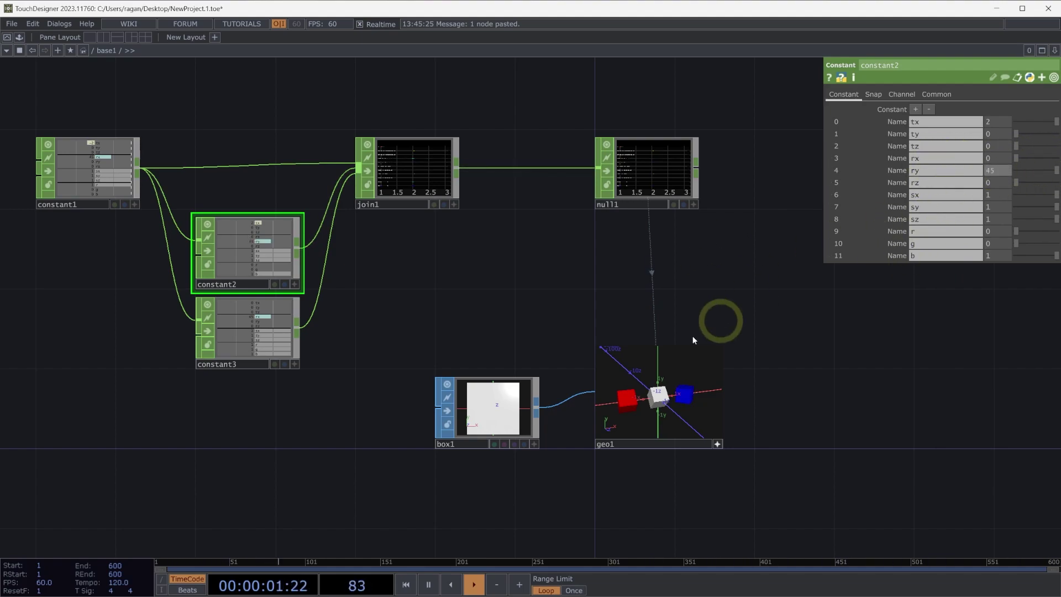
Step: Shrink the blue instance by reducing constant2's sx to about 0.32 and sy to about 0.42
left_click_drag(1056, 195, 1035, 206)
scroll(713, 436, "up", 4)
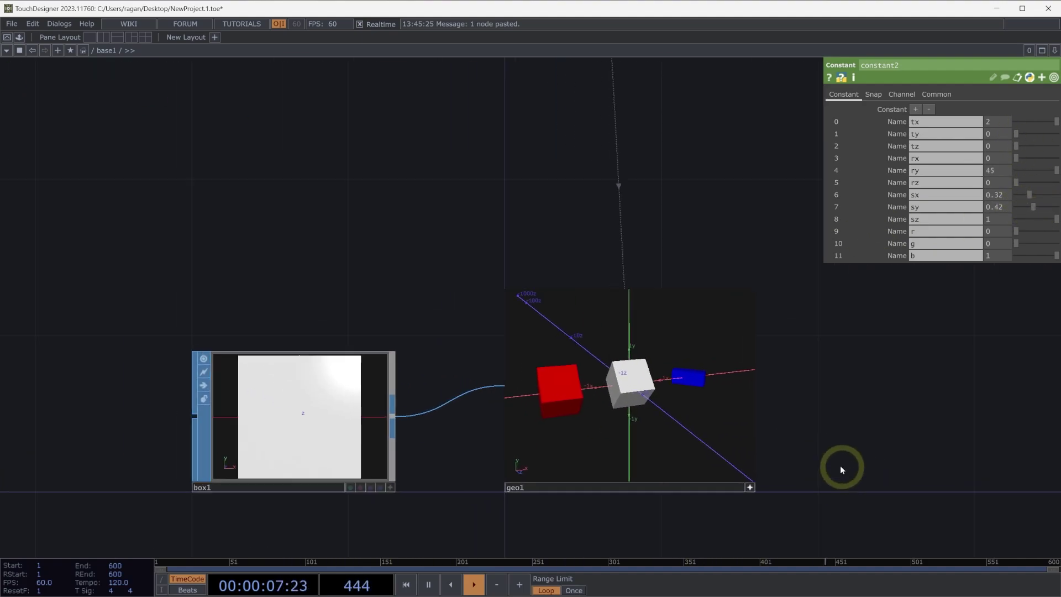
left_click_drag(615, 239, 744, 291)
scroll(647, 252, "down", 3)
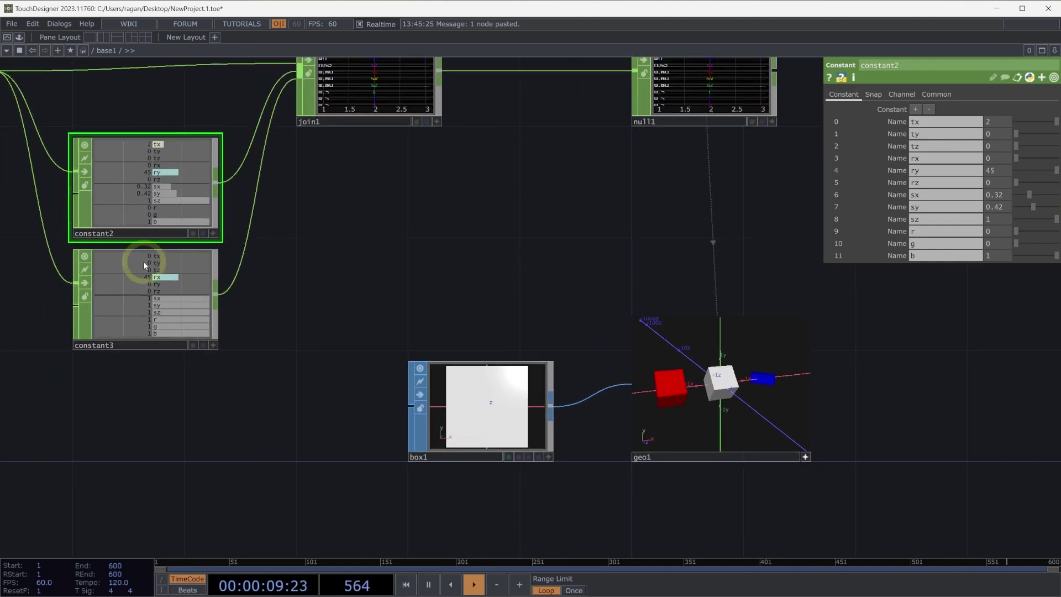
Step: Color the middle instance green by setting constant3's r and b channels to 0
left_click(119, 289)
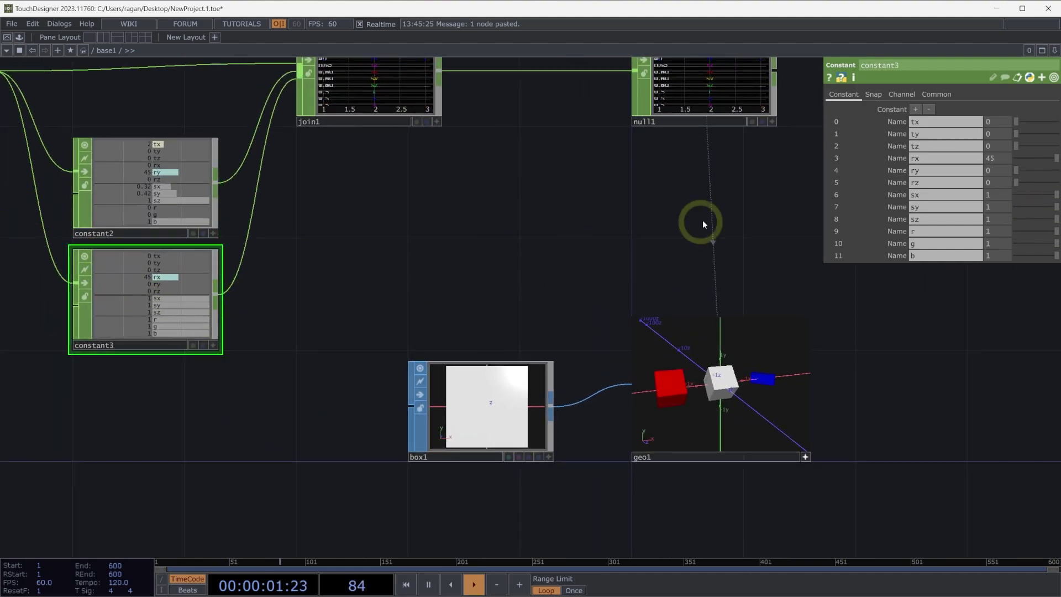
left_click(1002, 231)
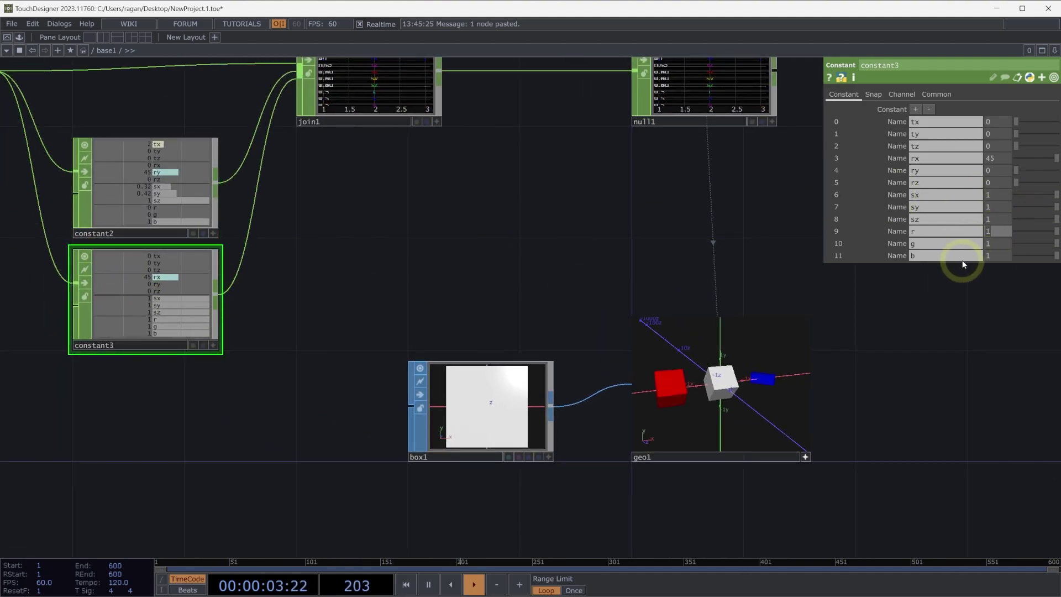
type("0")
key("Tab")
key("Tab")
key("Tab")
key("Tab")
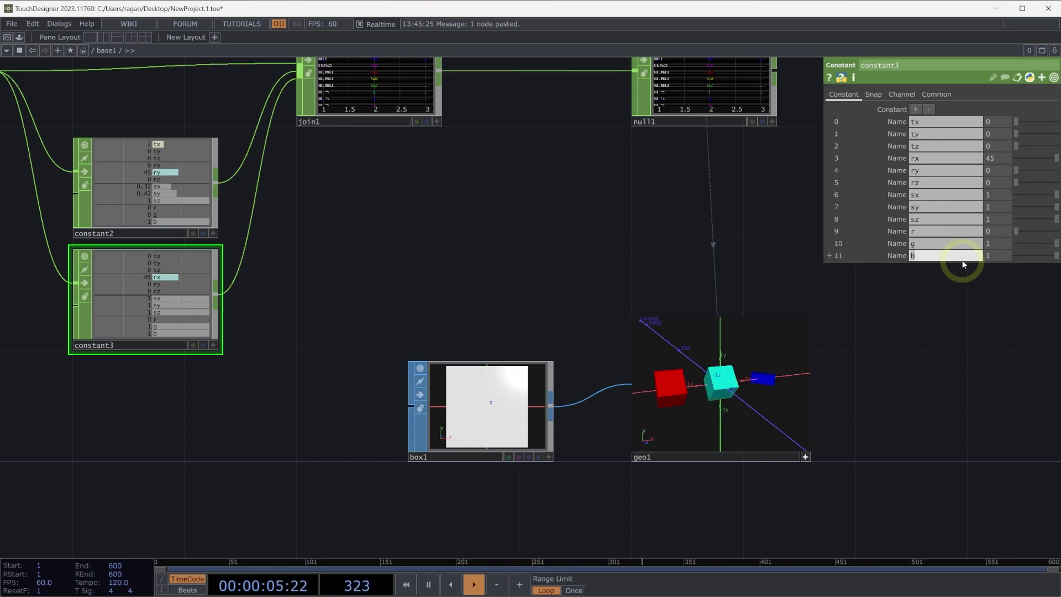
type("0")
key("Return")
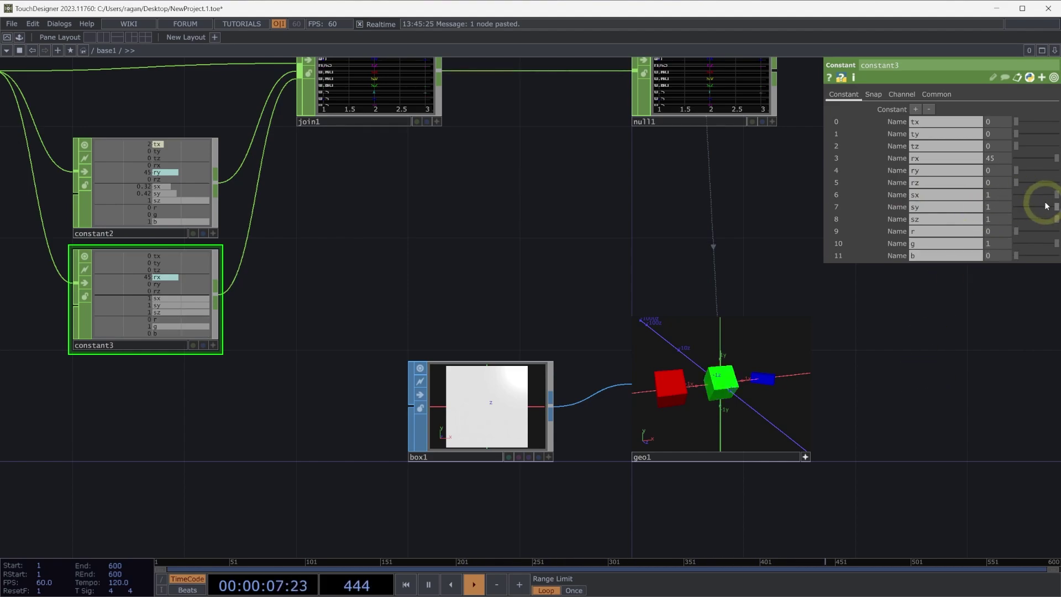
Step: Shrink the green instance by reducing constant3's sx to about 0.72 and sy to about 0.42
mouse_move(1038, 205)
left_mouse_down()
mouse_move(1026, 209)
mouse_move(1046, 199)
mouse_move(1033, 206)
left_mouse_up()
left_click(720, 372)
mouse_move(721, 372)
left_mouse_down()
mouse_move(732, 389)
mouse_move(738, 382)
mouse_move(714, 380)
left_mouse_up()
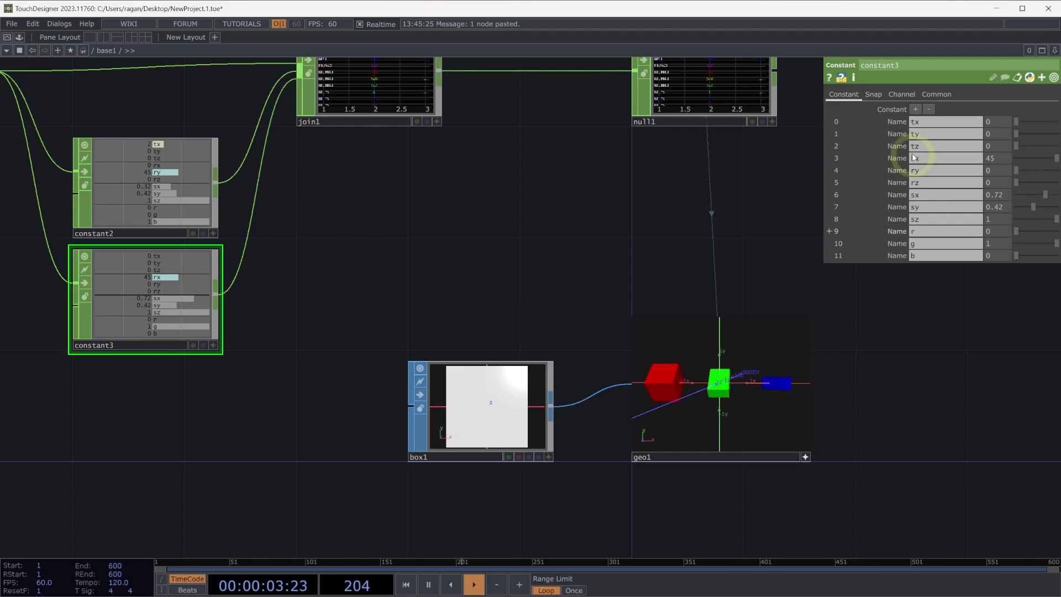
Step: Change the green instance's rotation by setting constant3's rx to 0 and rz to 45
key("Tab")
key("Tab")
key("Tab")
key("Tab")
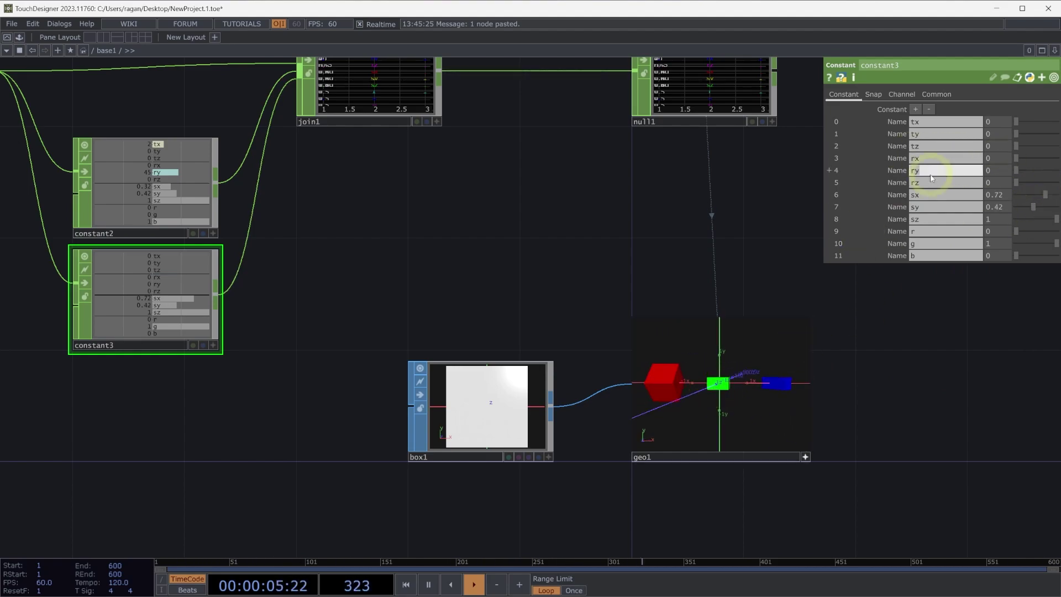
type("45")
key("Return")
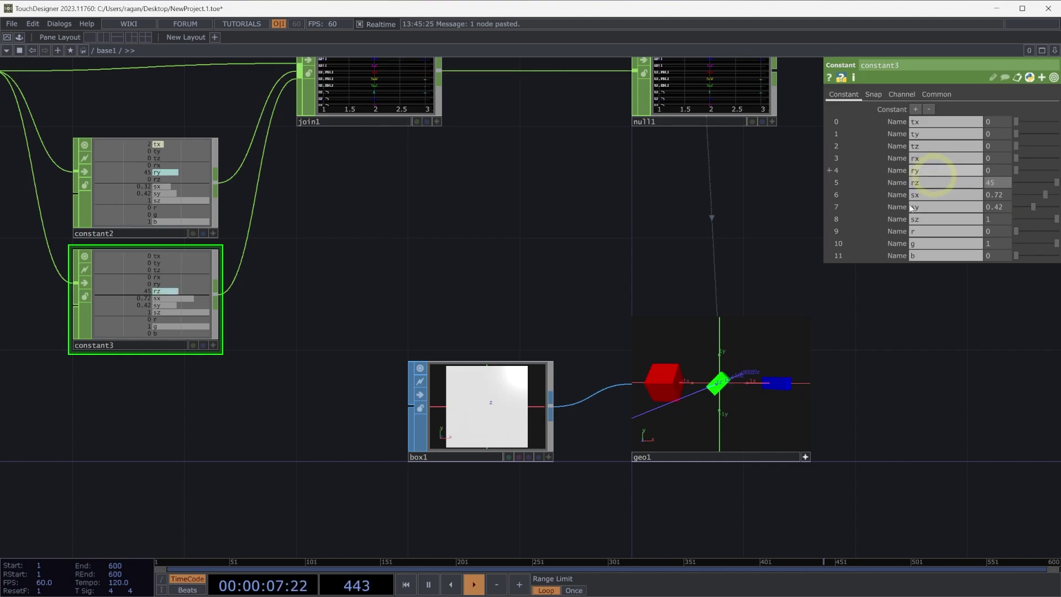
Step: Examine the rotation, scale and color of the three box instances up close in geo1's viewer from several angles
left_click(748, 398)
left_click_drag(748, 398, 768, 386)
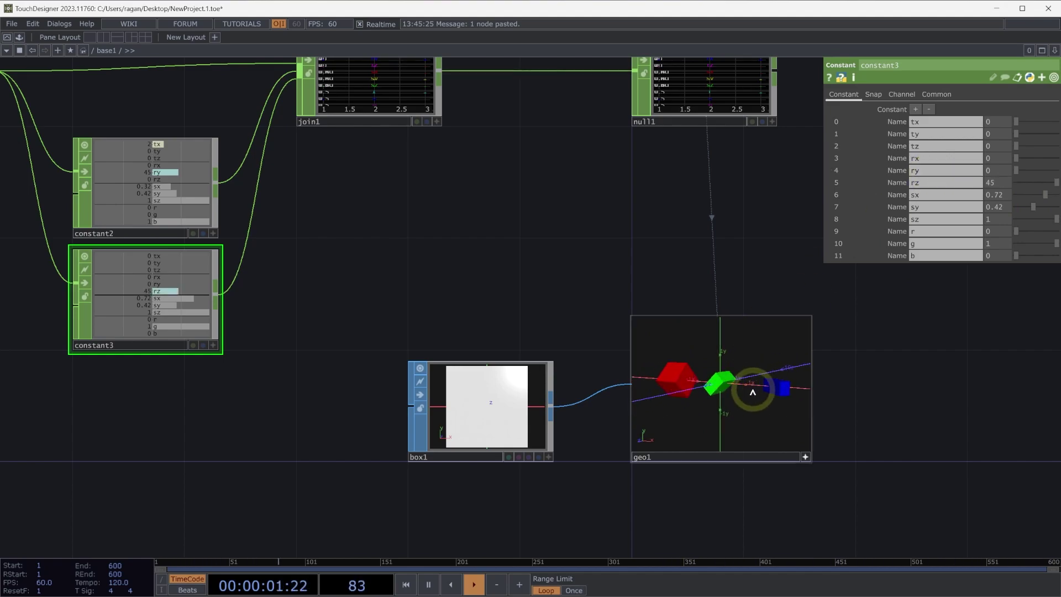
scroll(833, 391, "up", 3)
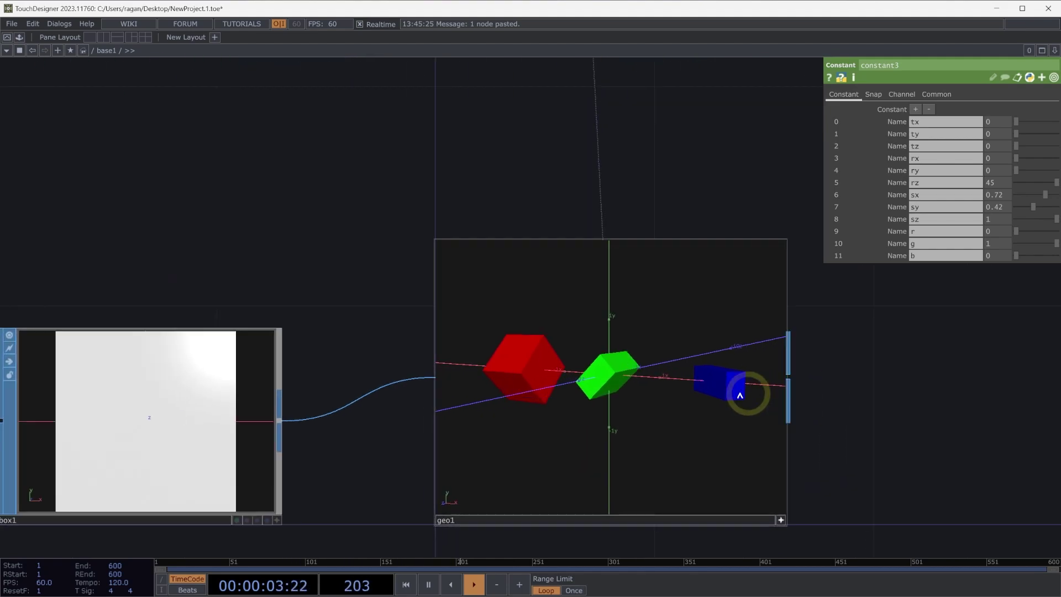
left_click_drag(735, 391, 677, 389)
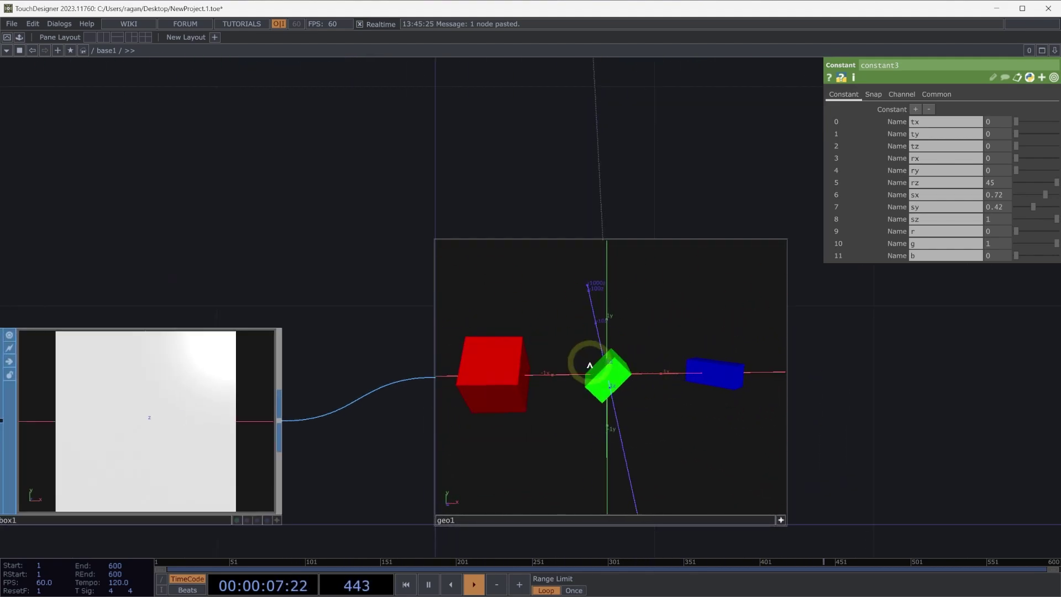
scroll(403, 284, "down", 5)
scroll(498, 310, "down", 5)
scroll(550, 317, "up", 4)
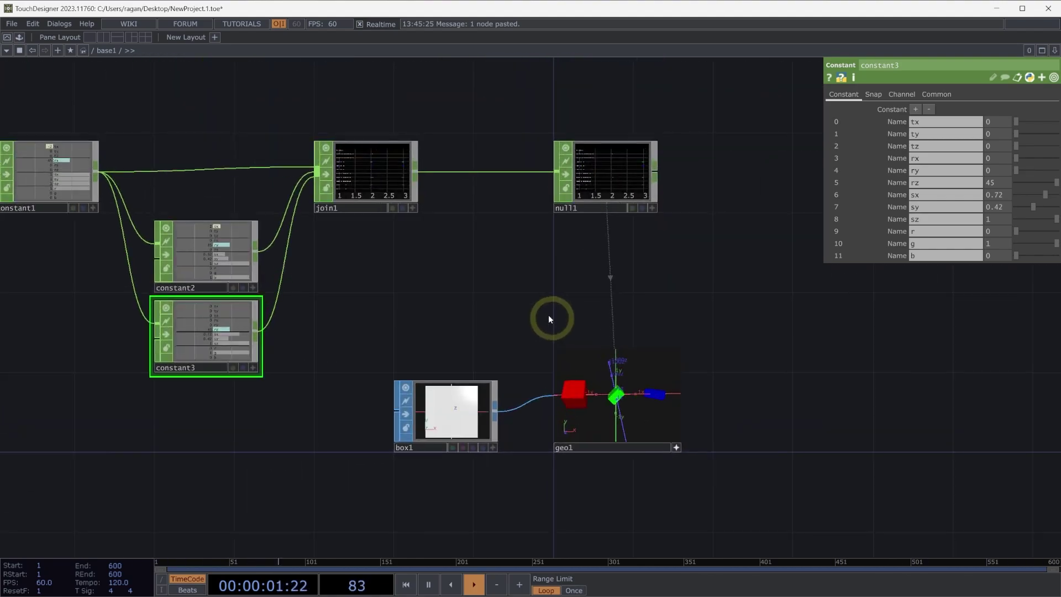
Step: Review geo1's instance translate, rotate and scale mappings and its Instance 2 texture and color parameters
left_click_drag(579, 311, 607, 310)
right_click_drag(603, 332, 760, 443)
left_click(876, 94)
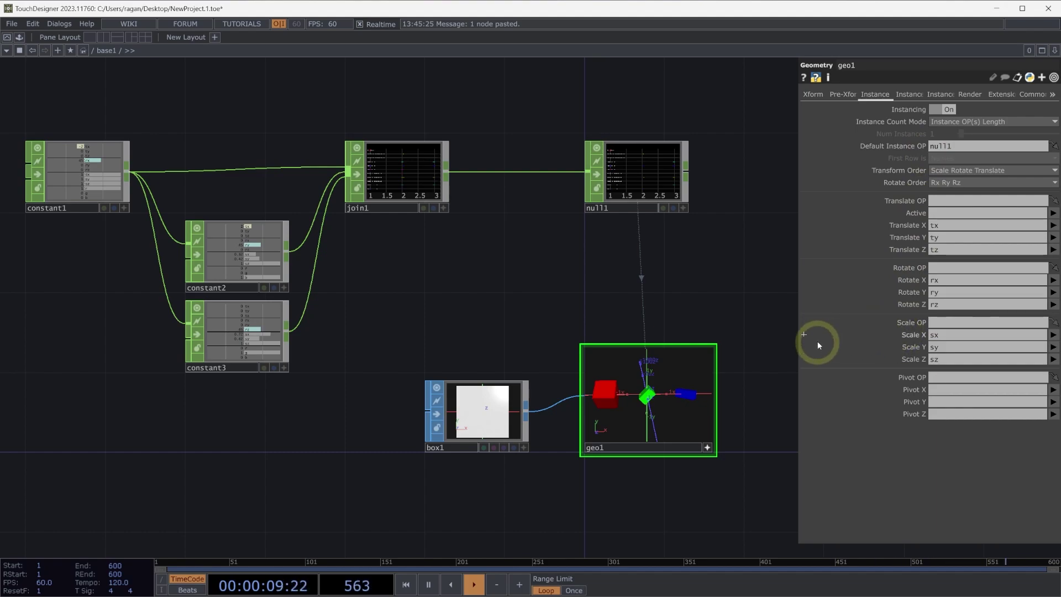
left_click(910, 94)
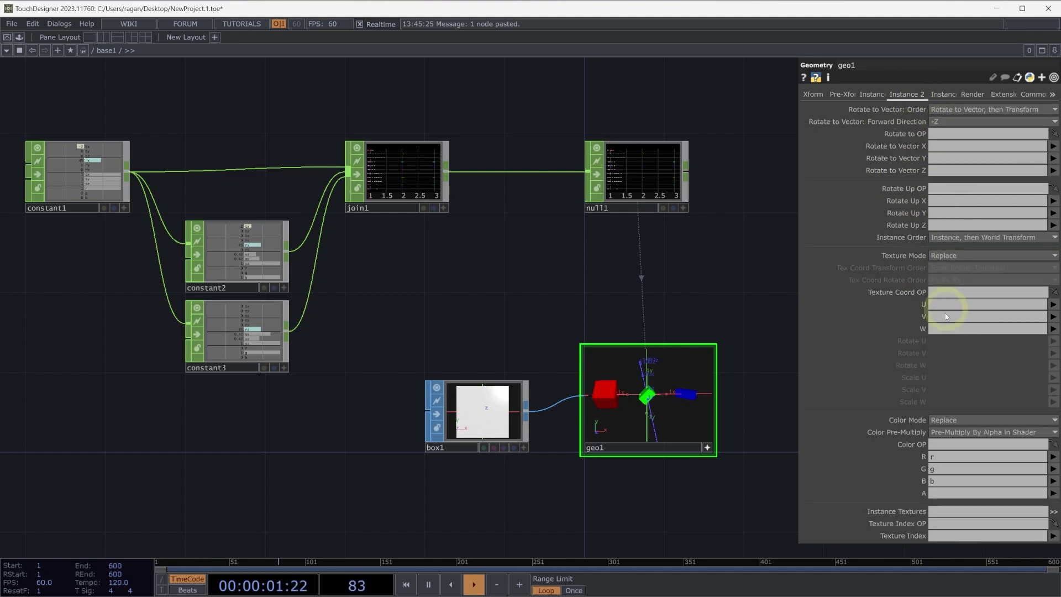
left_click_drag(740, 293, 717, 291)
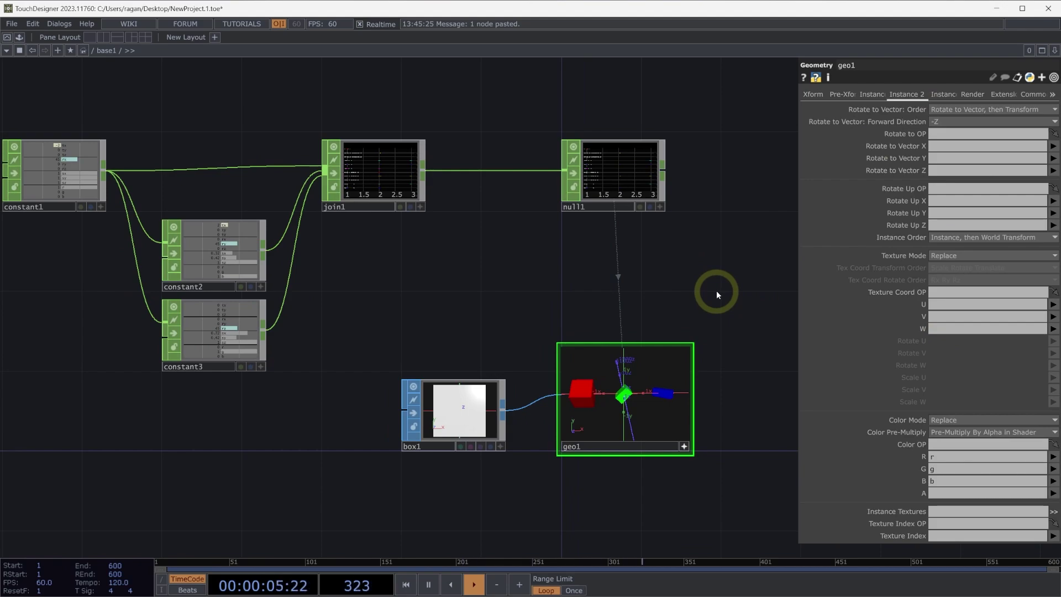